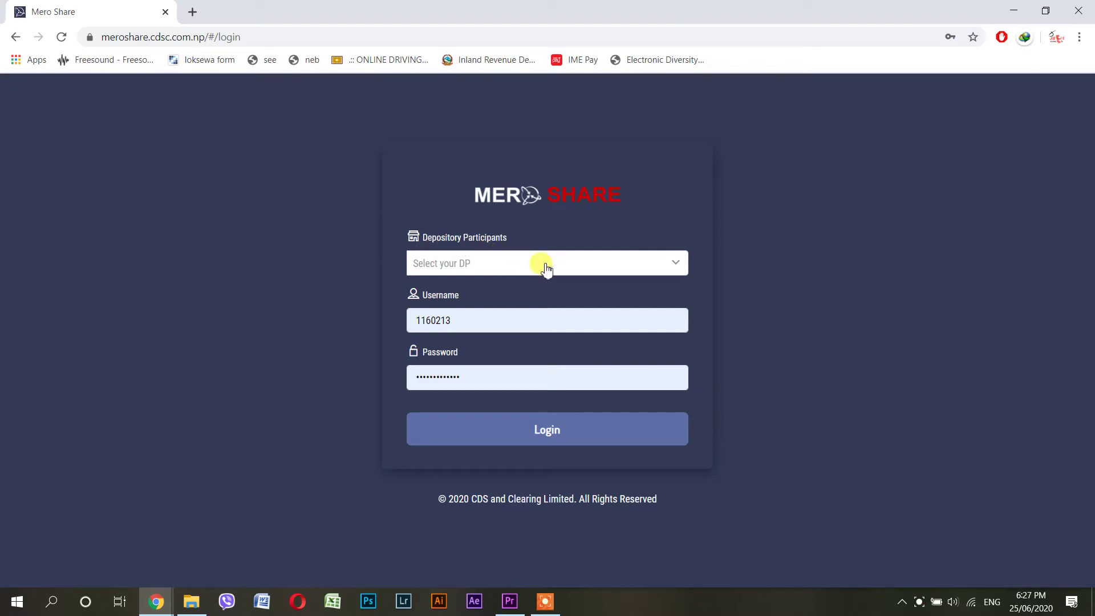
- Log in to Mero Share with GLOBAL IME CAPITAL LIMITED (11200) as the depository participant
left_click(499, 269)
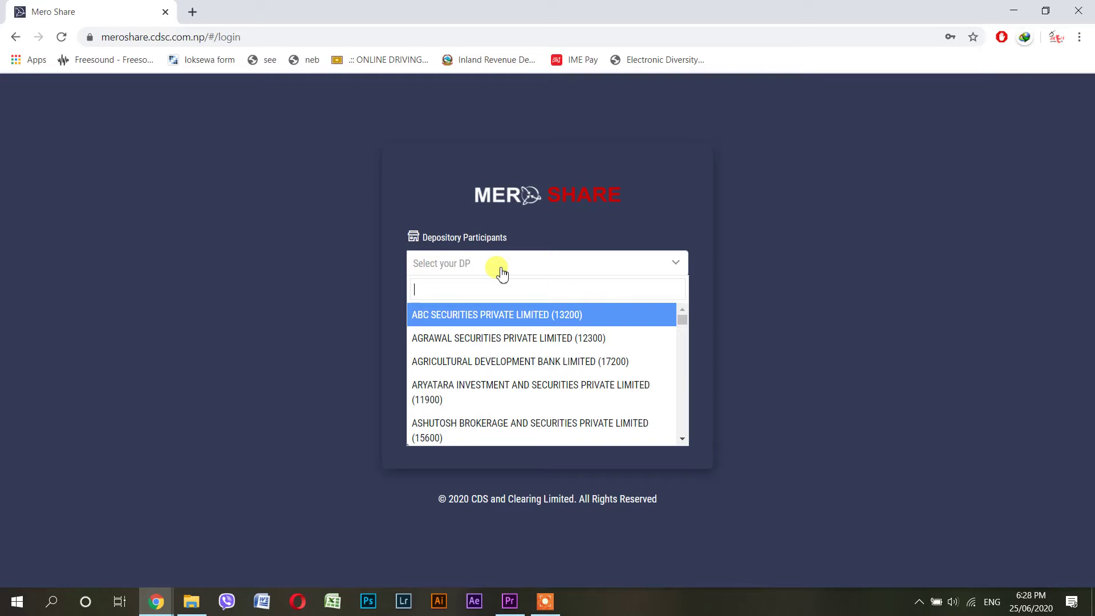
type("112")
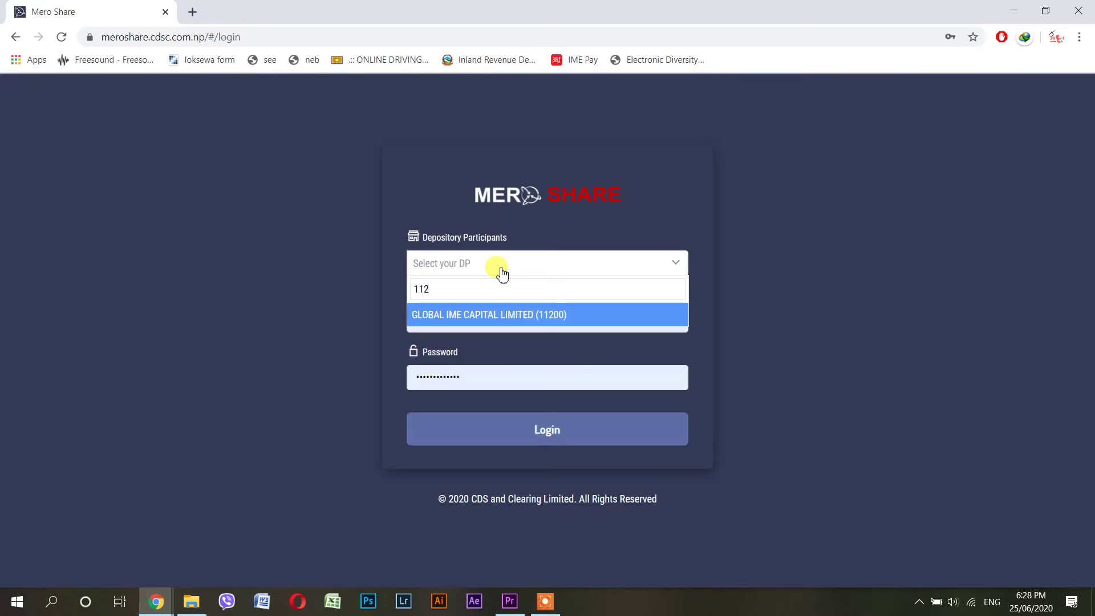
left_click(501, 316)
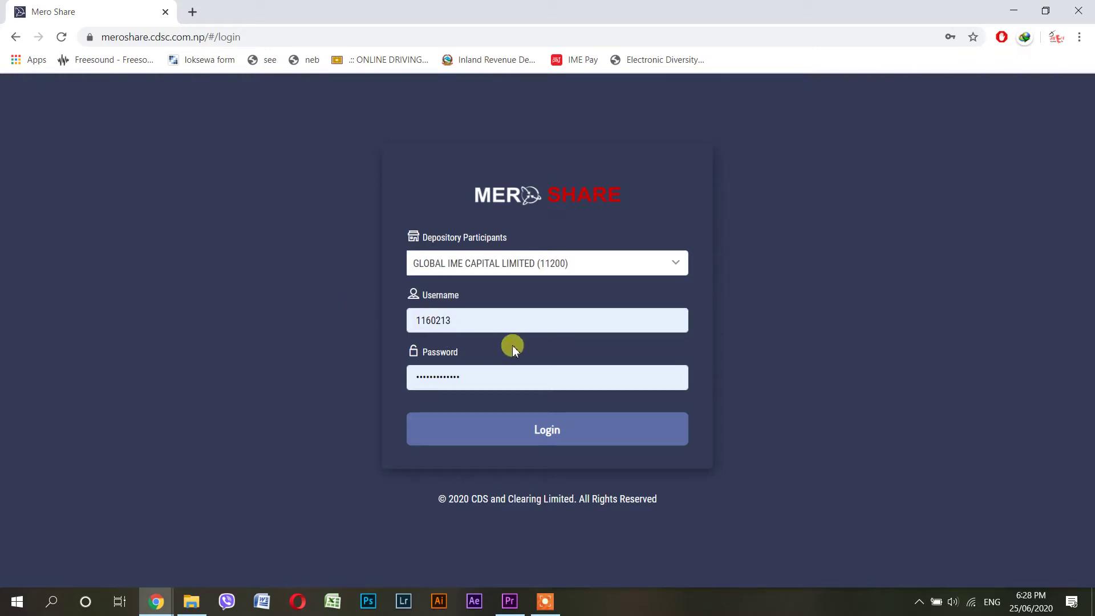
left_click(525, 437)
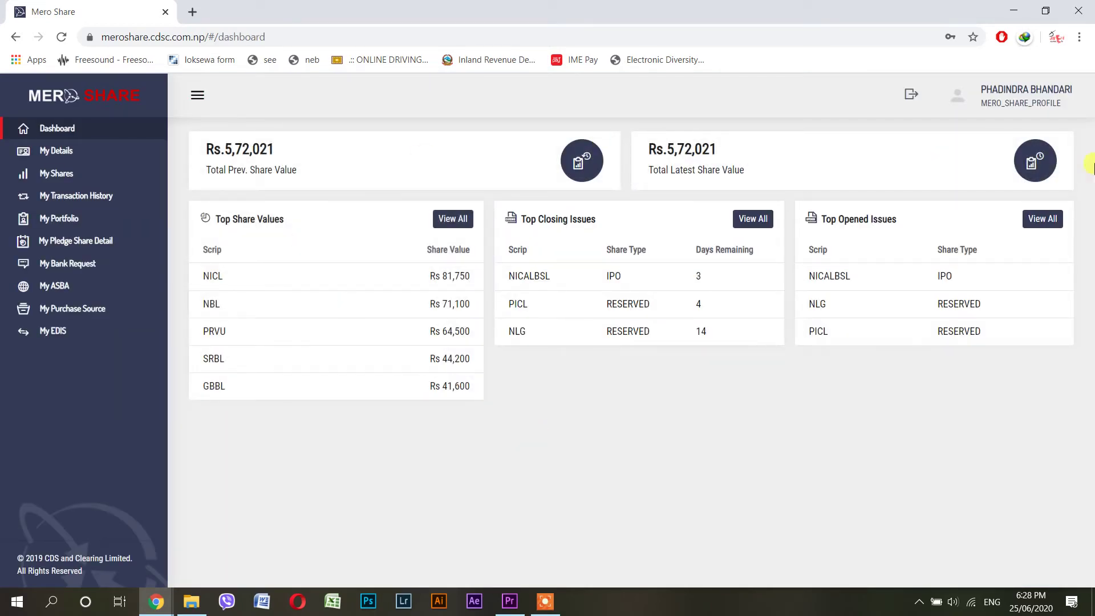
- Open My ASBA from the sidebar to list the NICALBSL IPO, NLG and PICL issues
left_click(54, 286)
left_click(67, 290)
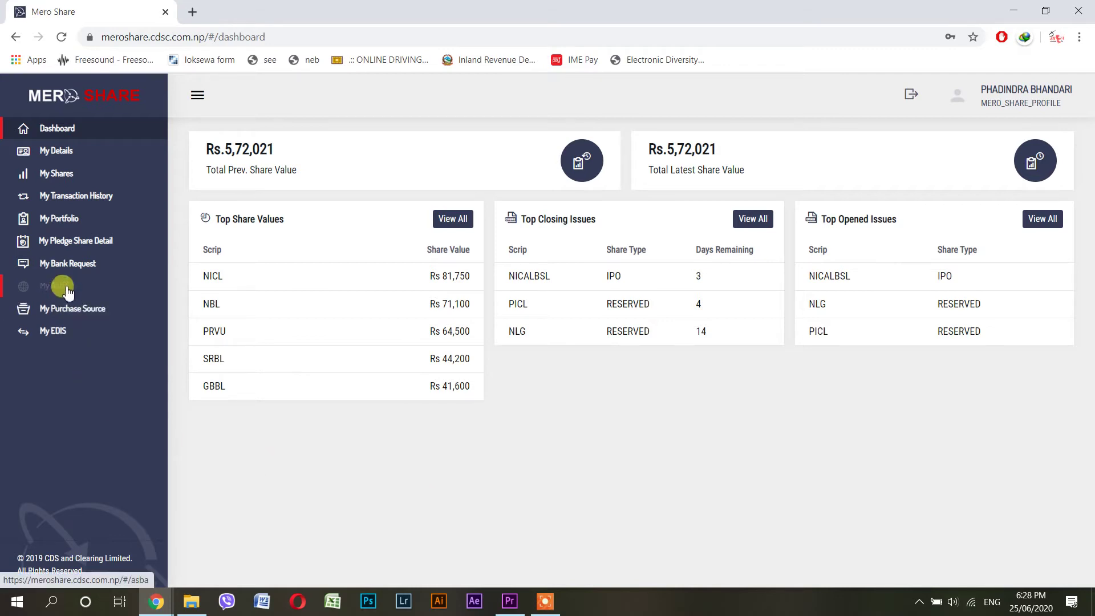
left_click(48, 288)
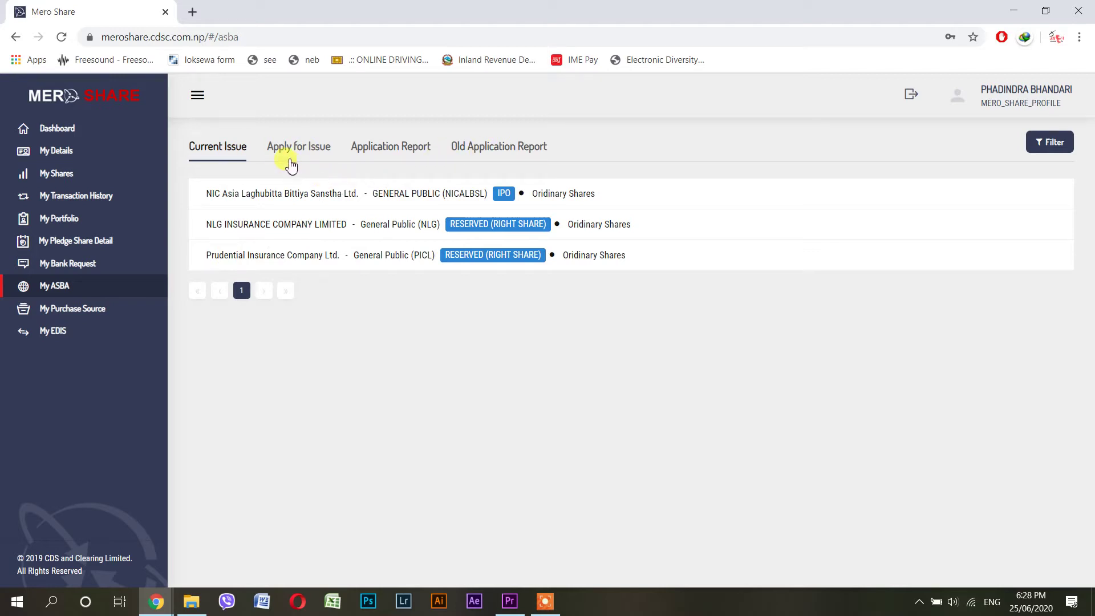
- Show the Apply for Issue list, which offers only the NICALBSL IPO
left_click(293, 153)
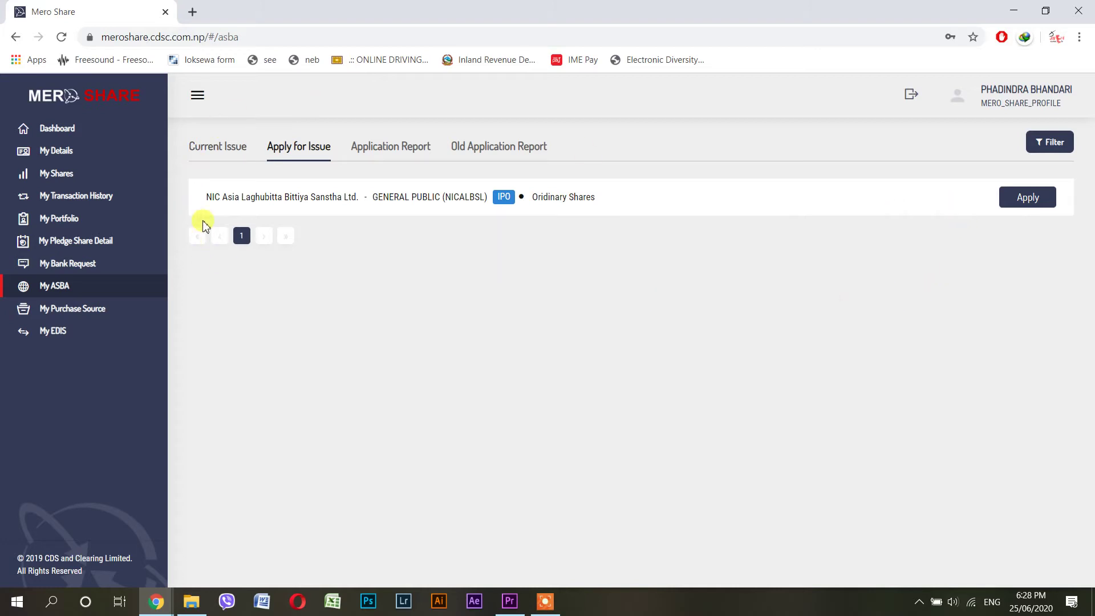
left_click(211, 147)
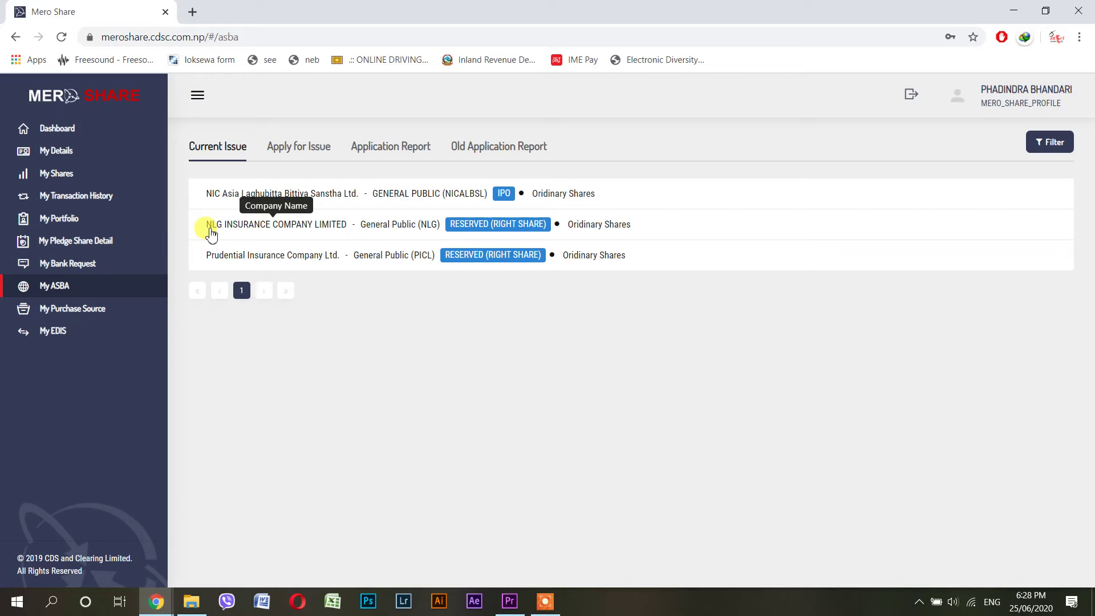
left_click(270, 147)
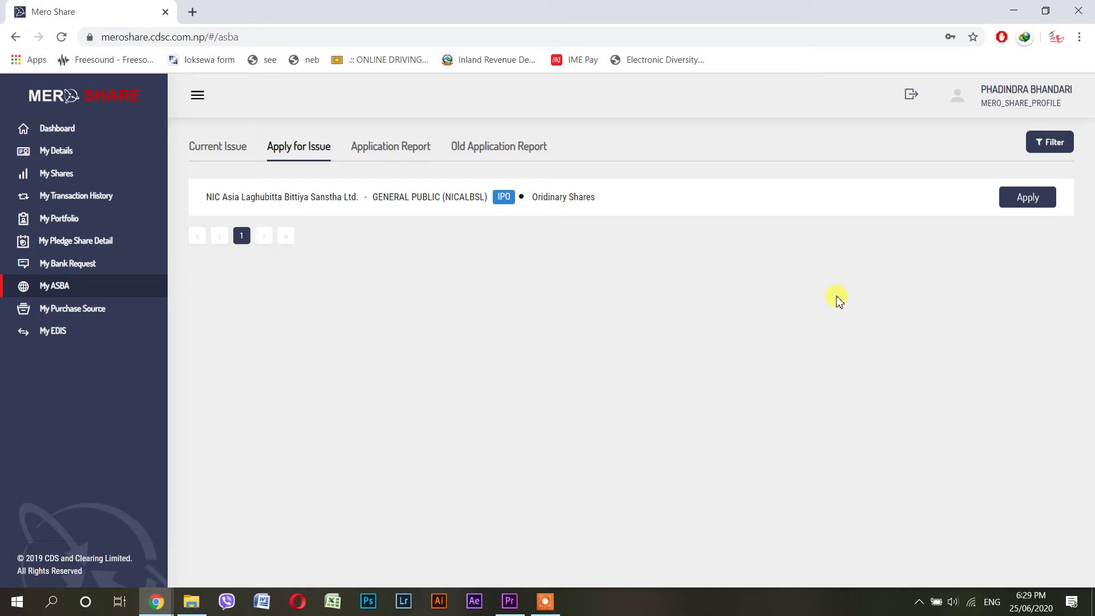
- Start the NICALBSL application with GLOBAL IME BANK LTD. and 50 kitta, totalling 5000
left_click(1025, 197)
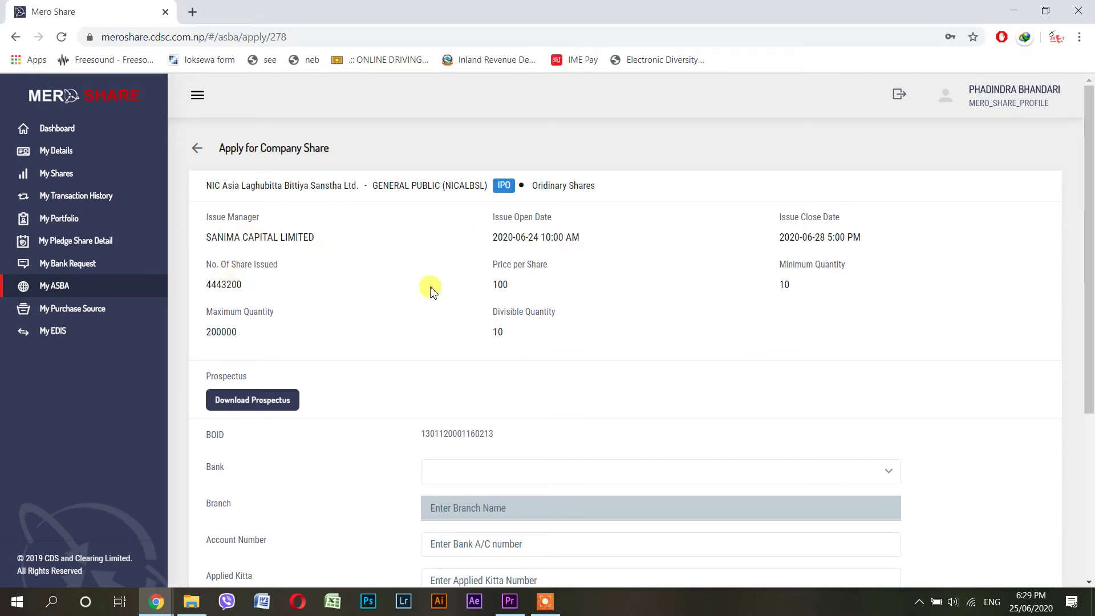
scroll(679, 317, "down", 4)
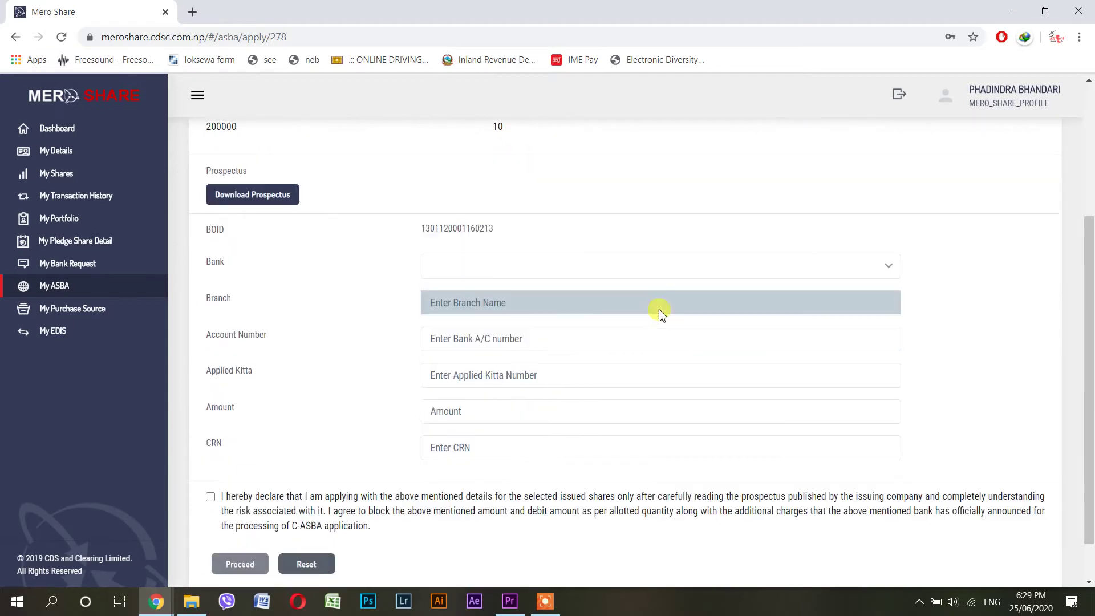
left_click(451, 259)
left_click(445, 290)
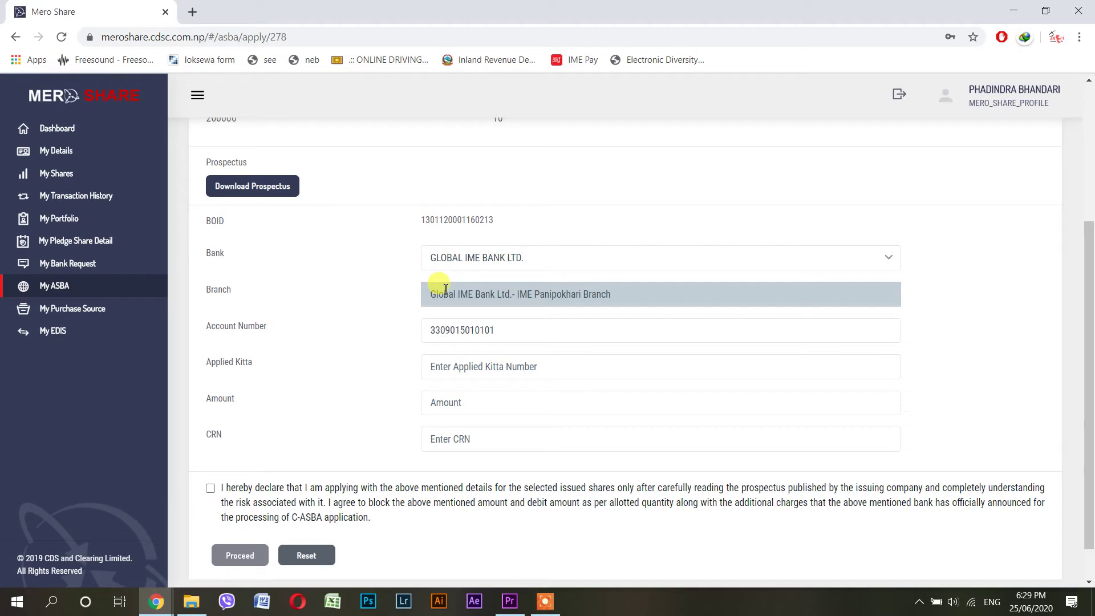
scroll(380, 300, "down", 1)
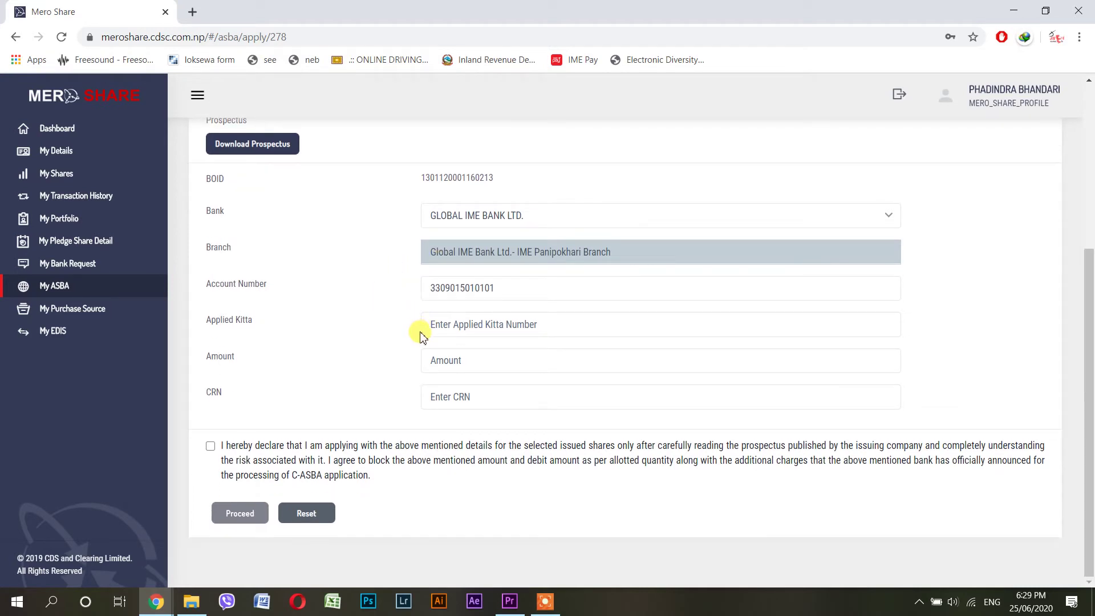
left_click(446, 326)
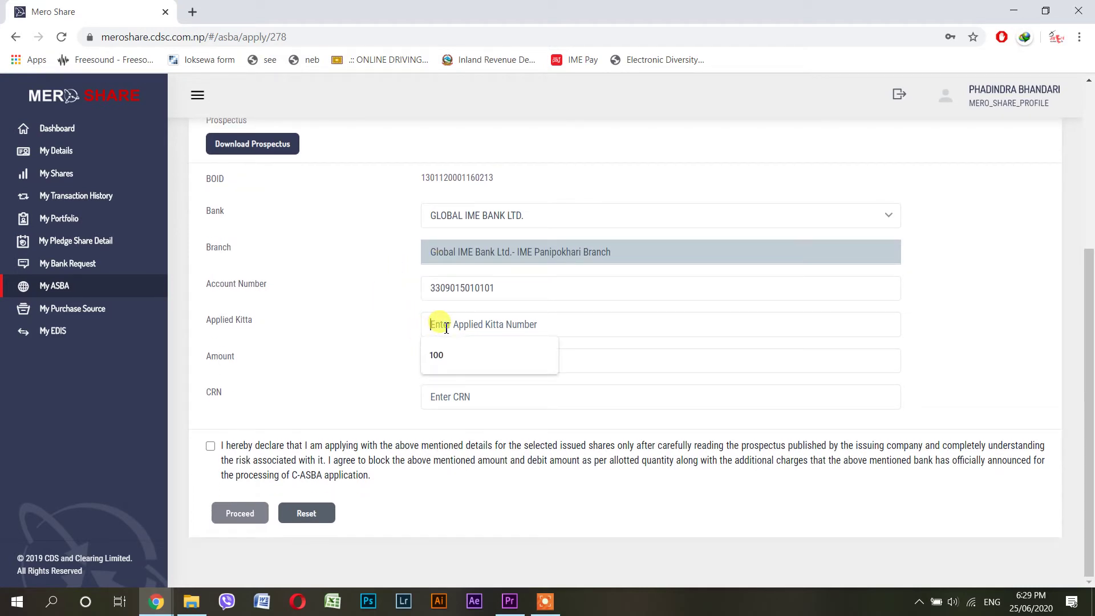
type("50")
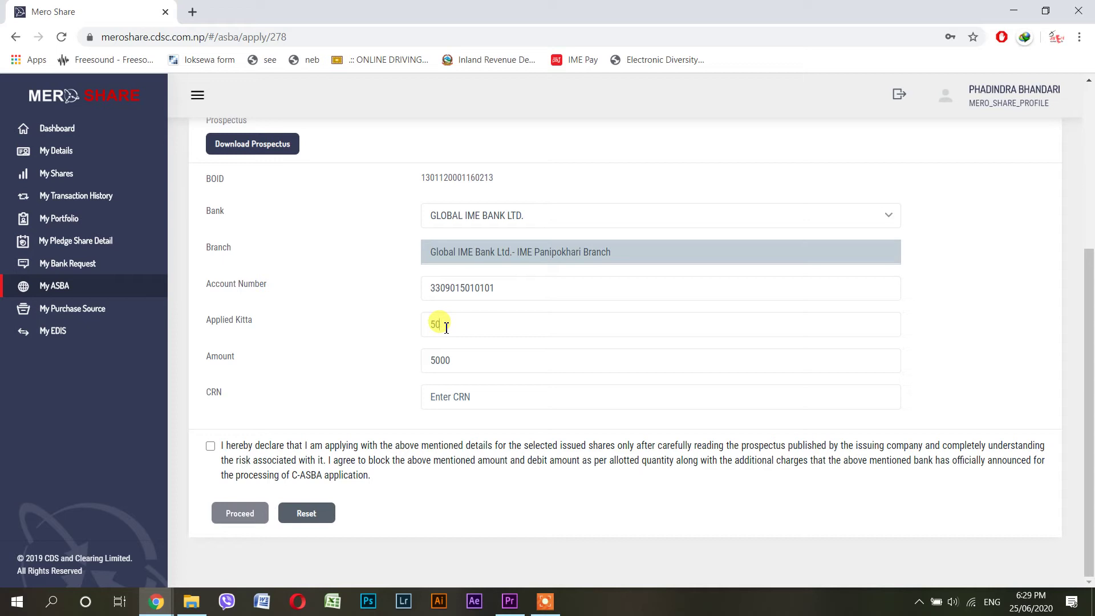
left_click(462, 398)
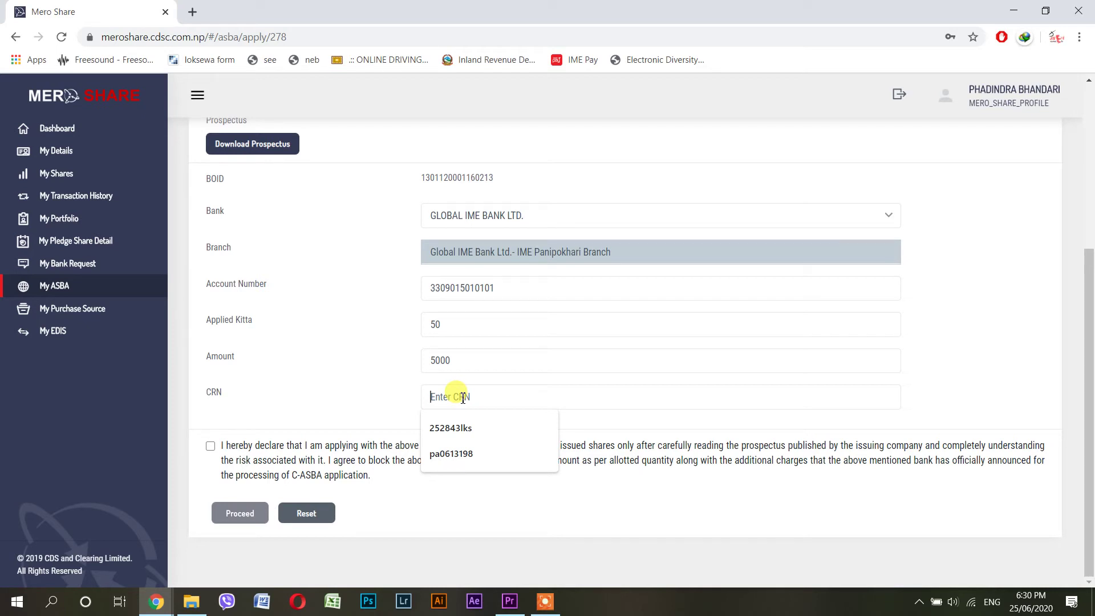
- Fill the CRN from the saved suggestion, accept the declaration, and proceed to confirmation
left_click(481, 456)
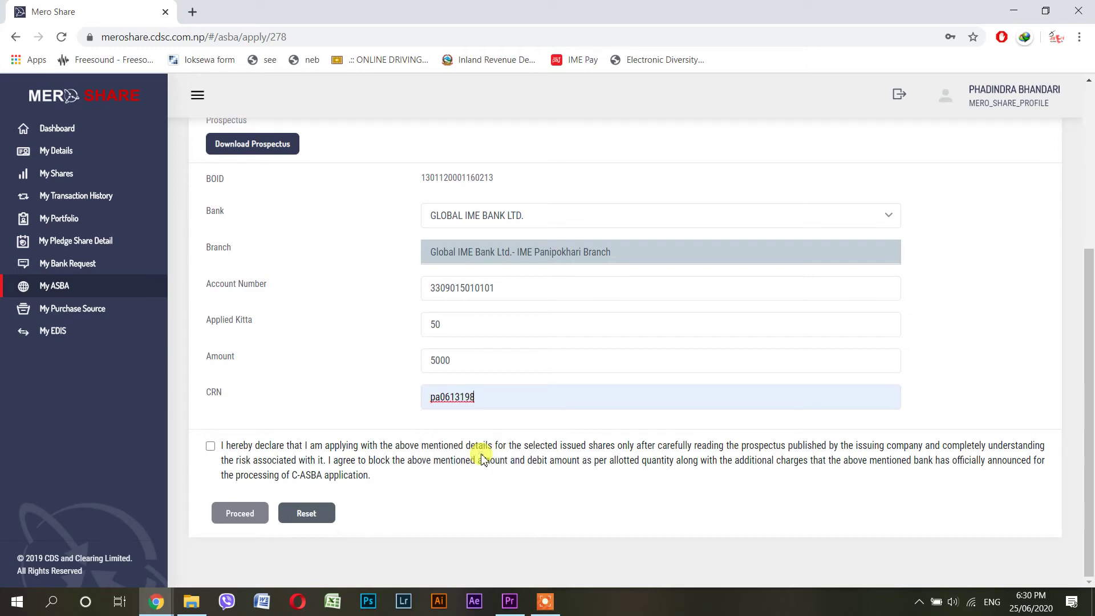
left_click(211, 447)
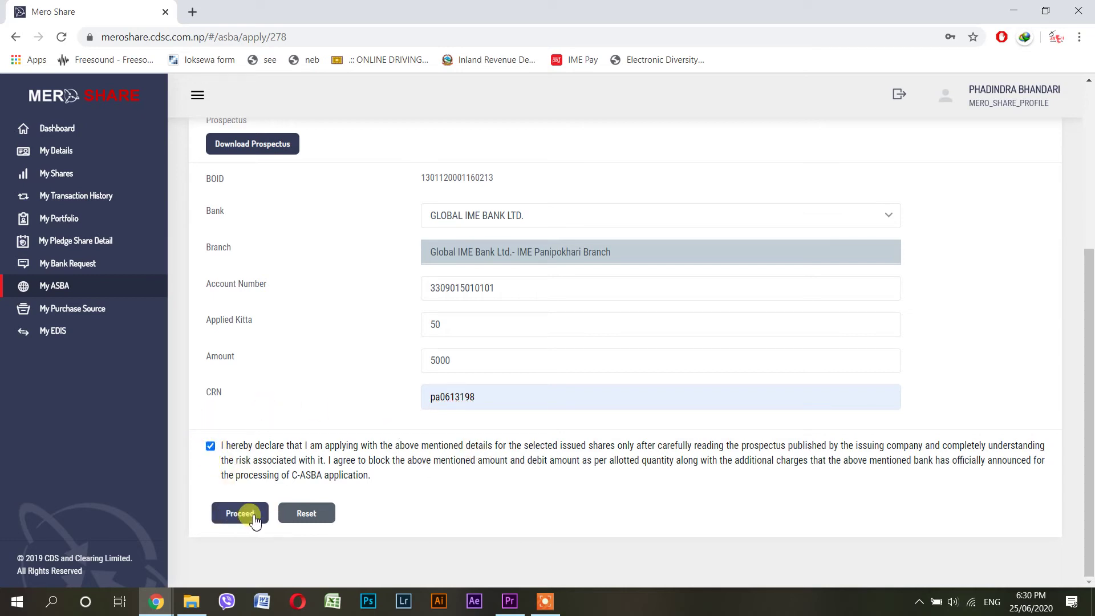
left_click(211, 446)
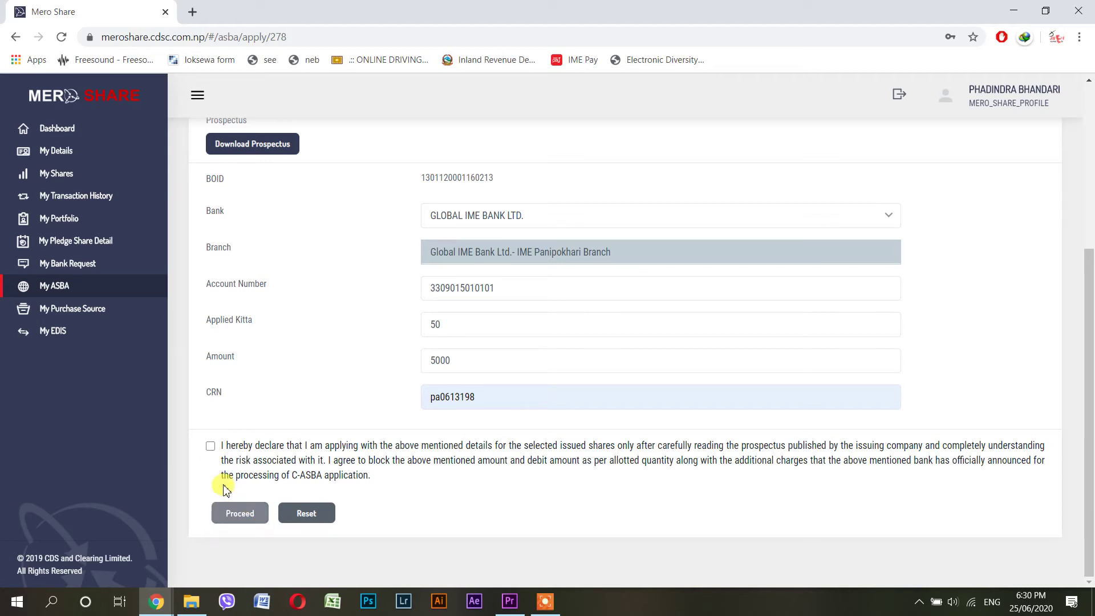
left_click(211, 446)
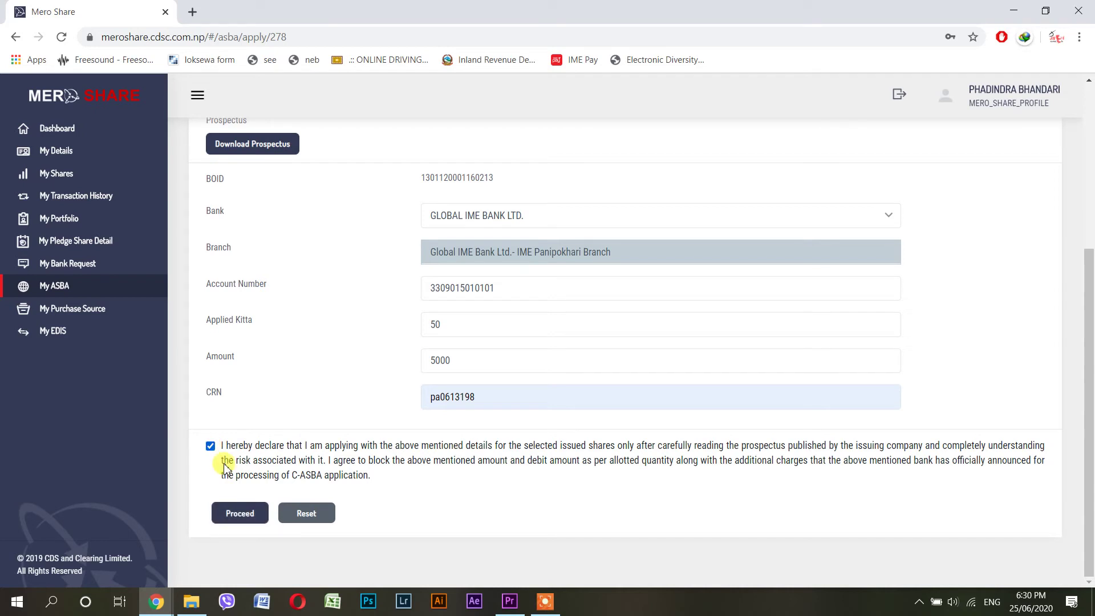
left_click(239, 513)
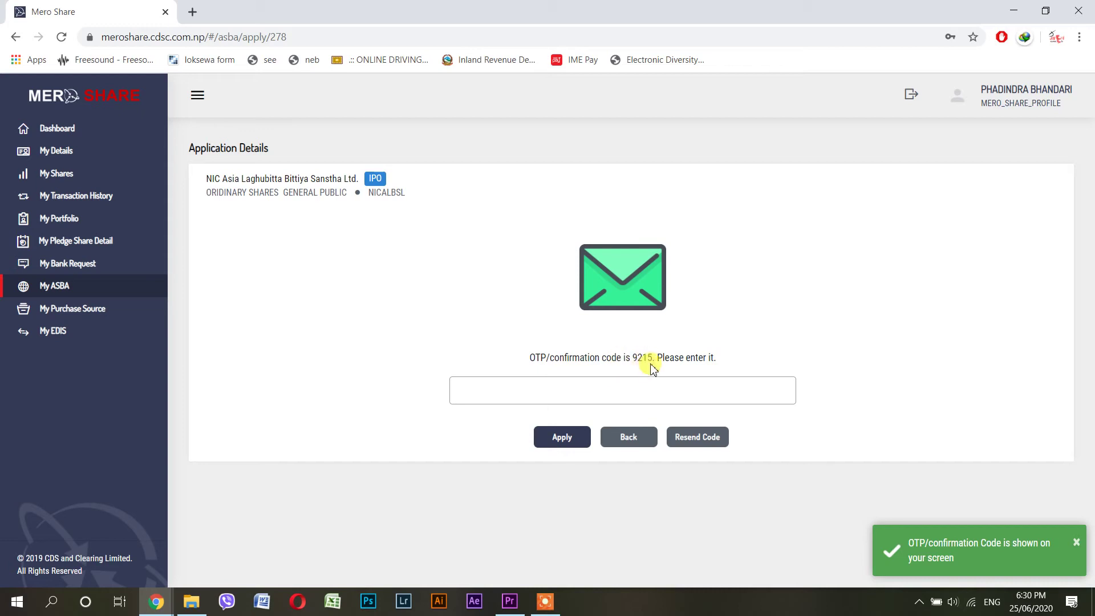
- Enter the displayed confirmation code and submit the NICALBSL IPO application
left_click(632, 386)
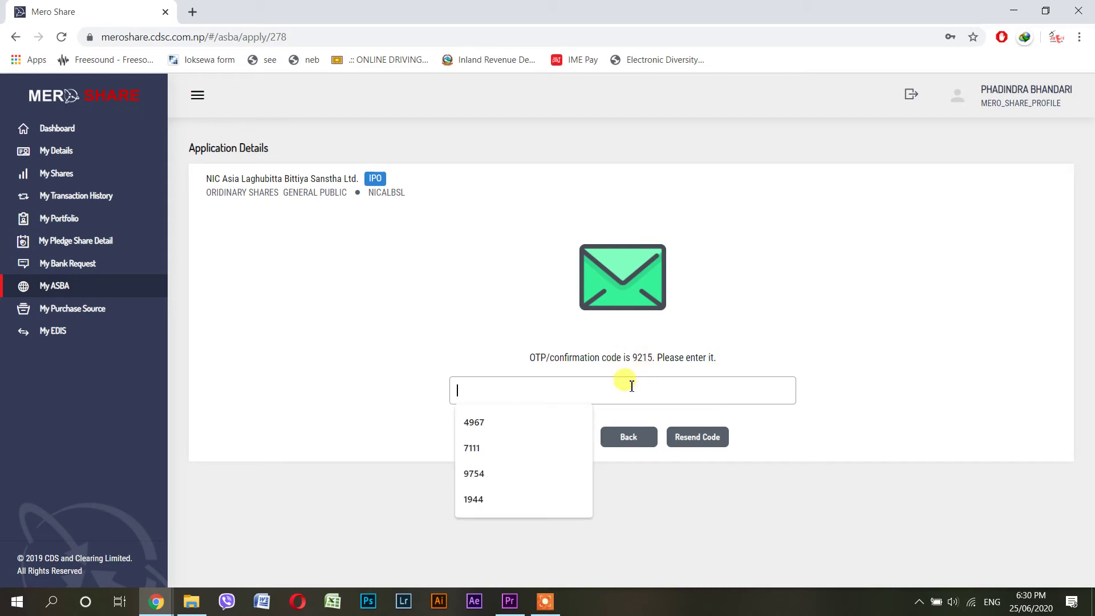
type("9215")
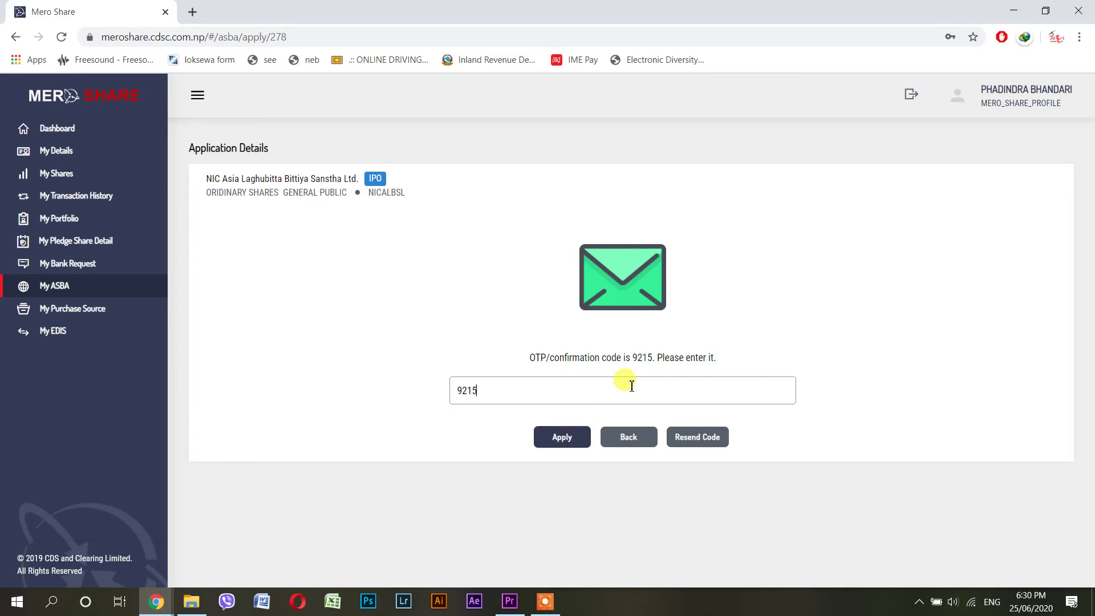
left_click(572, 448)
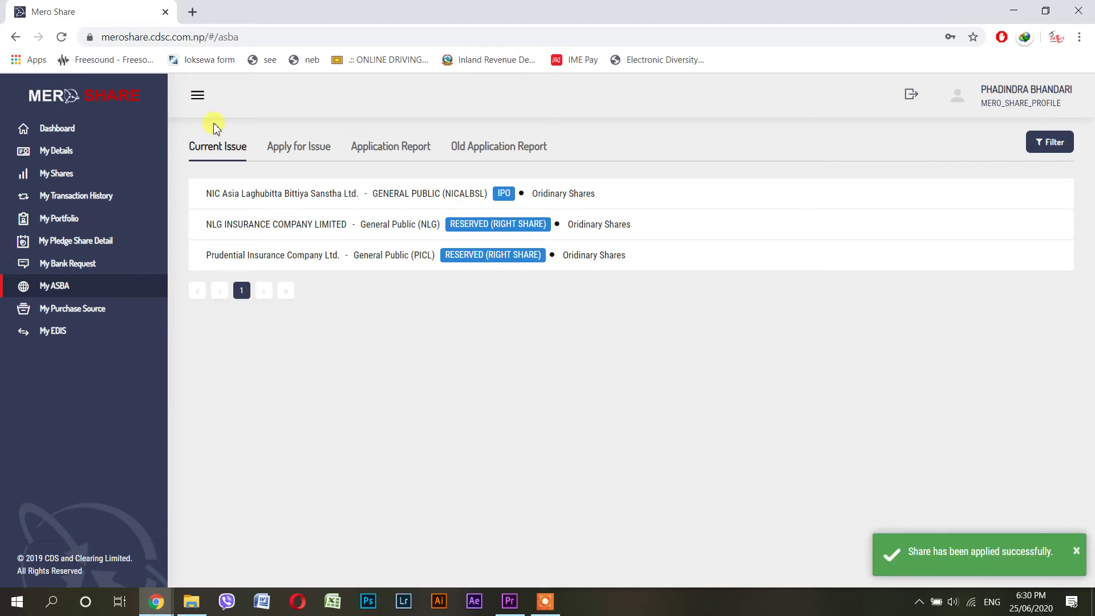
- Open the NICALBSL Company Share Details from the Application Report list
left_click(373, 152)
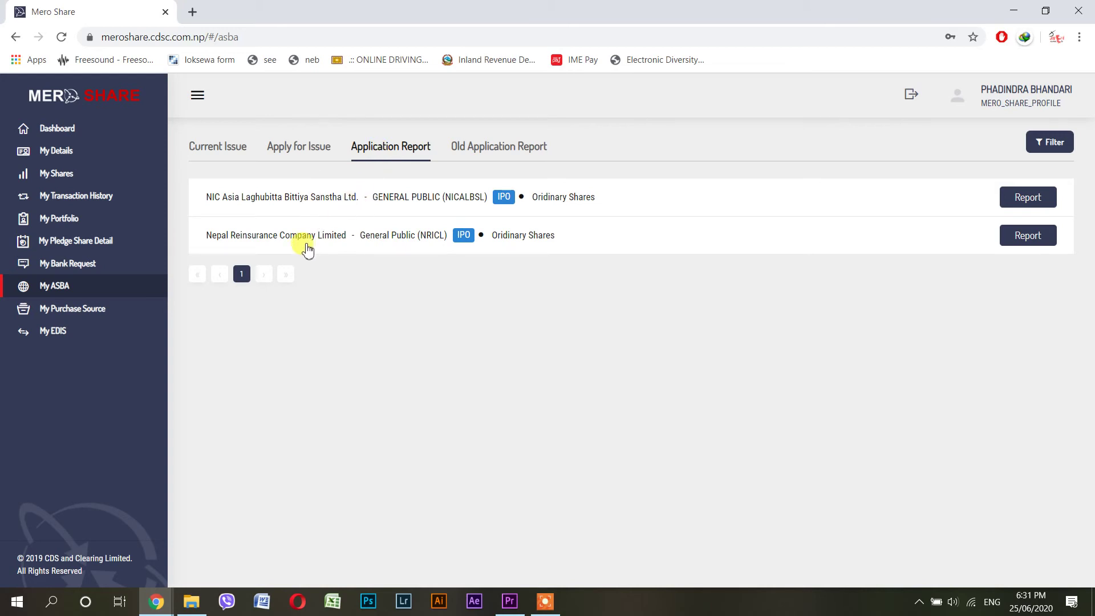
left_click(321, 204)
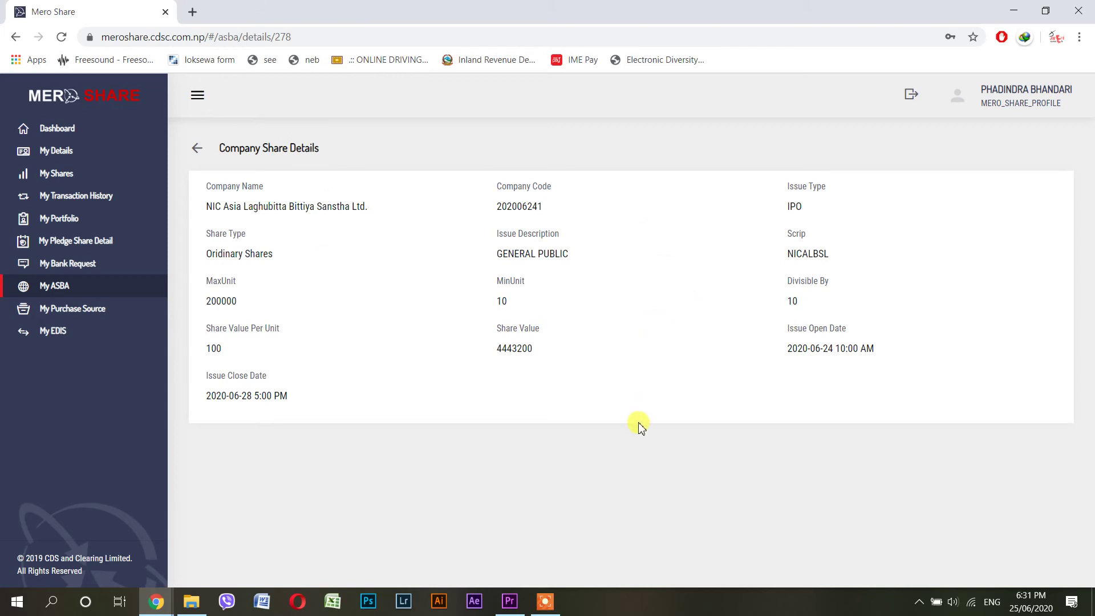
- Go back and open the NICALBSL report from the Application Report tab
left_click(198, 148)
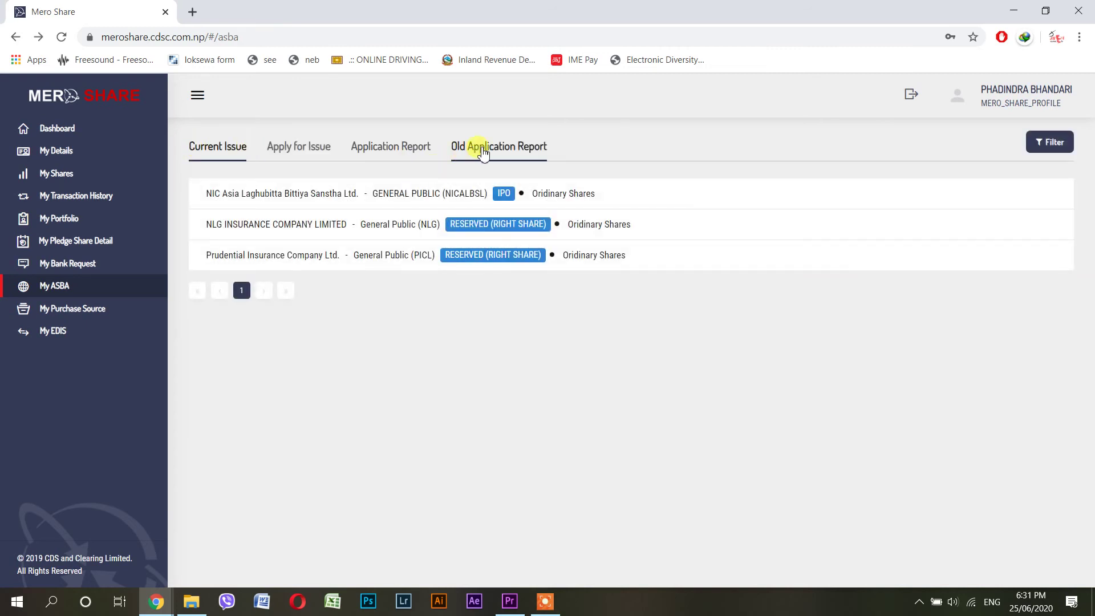
left_click(490, 147)
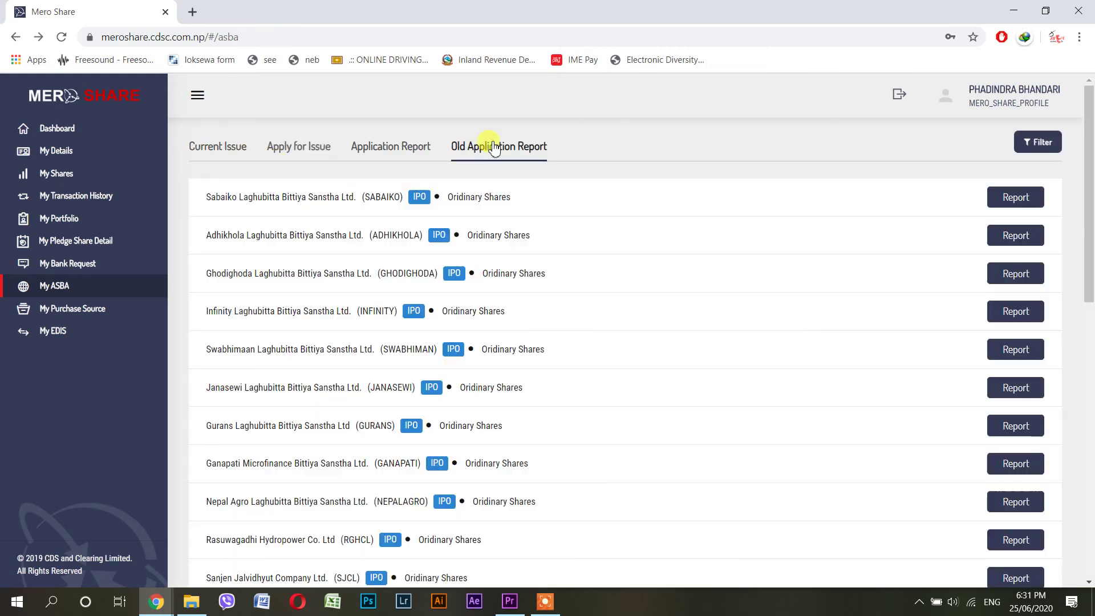
left_click(387, 150)
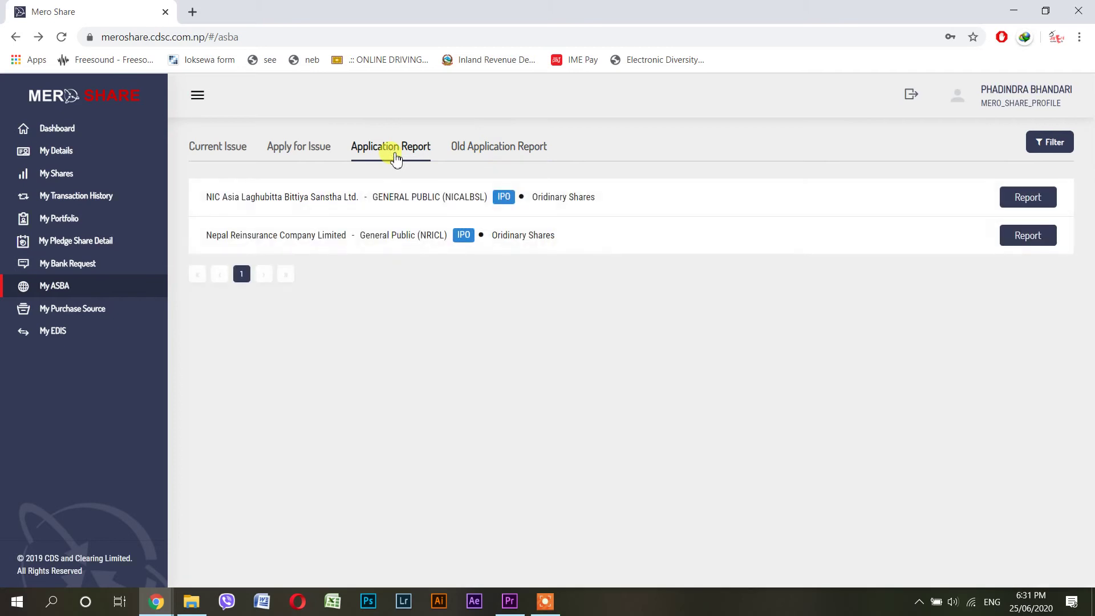
left_click(1015, 197)
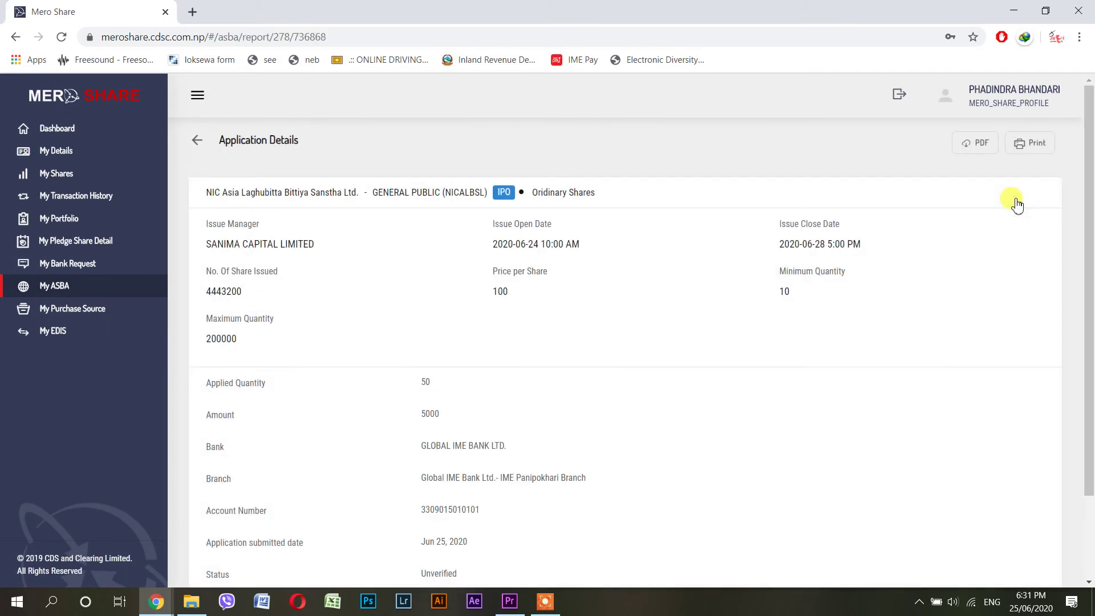
- Read the Unverified status and in-process-at-bank remark, then return to the issues list
scroll(733, 392, "down", 3)
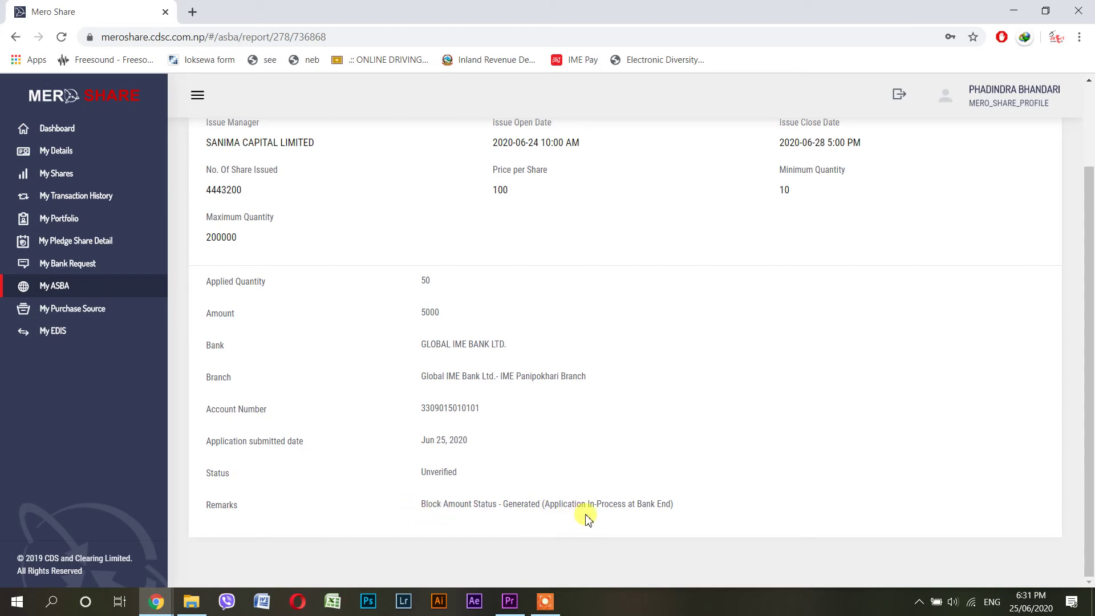
left_click_drag(542, 510, 679, 518)
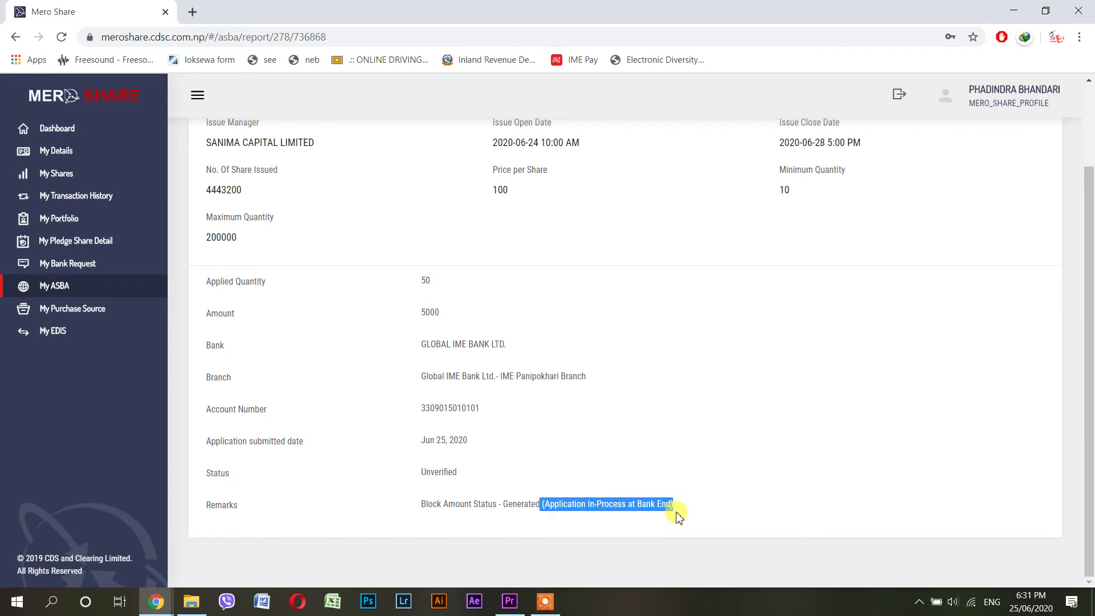
left_click(420, 473)
left_click_drag(421, 477, 482, 478)
scroll(486, 477, "up", 2)
scroll(487, 393, "down", 3)
scroll(479, 407, "up", 3)
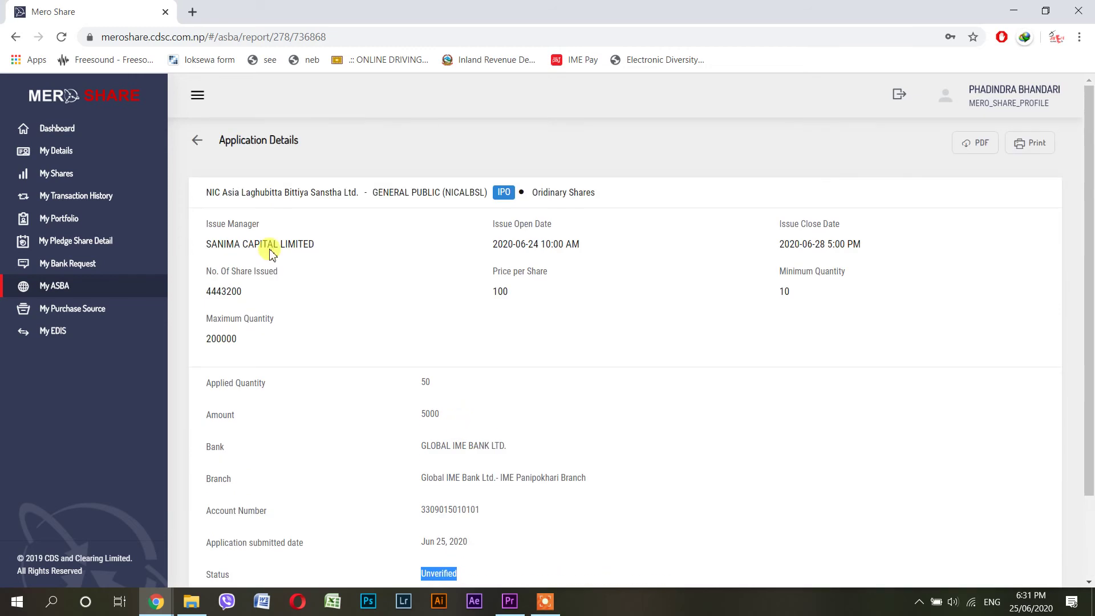
left_click(198, 142)
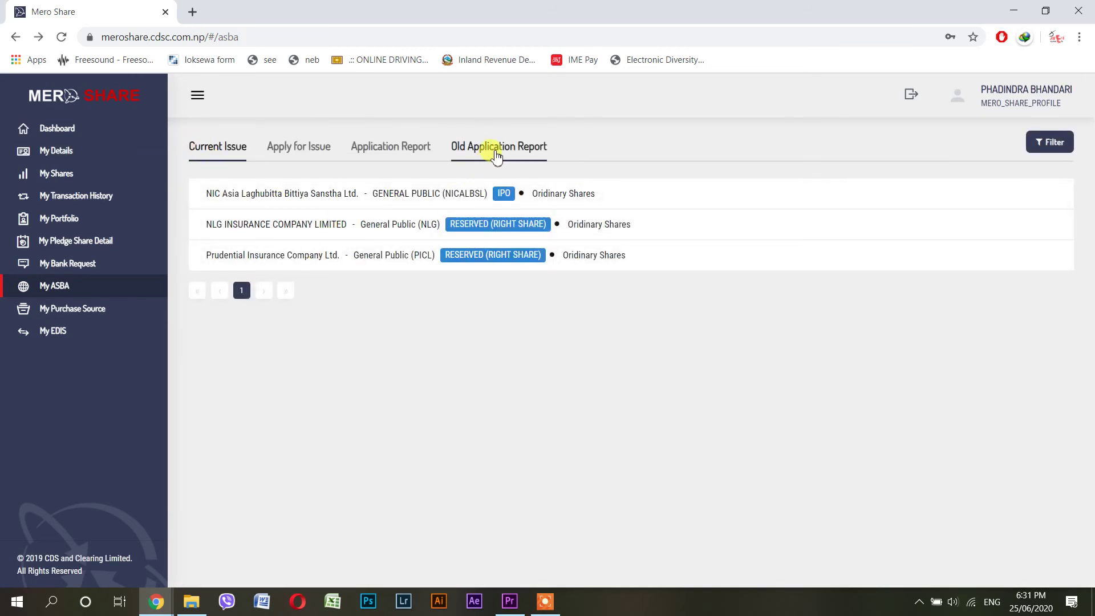
left_click(497, 158)
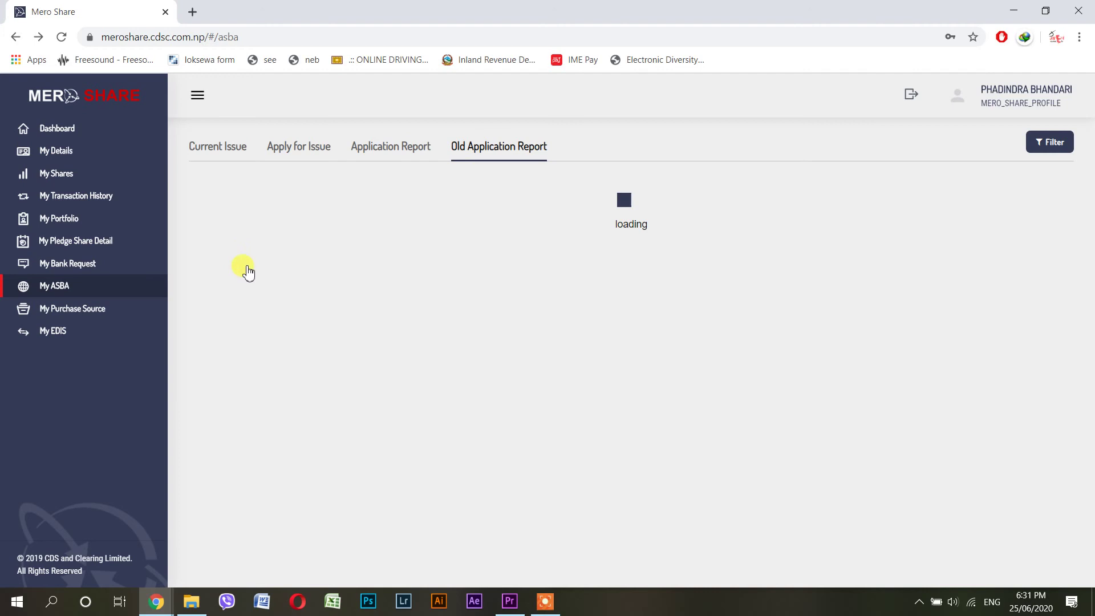
left_click(399, 153)
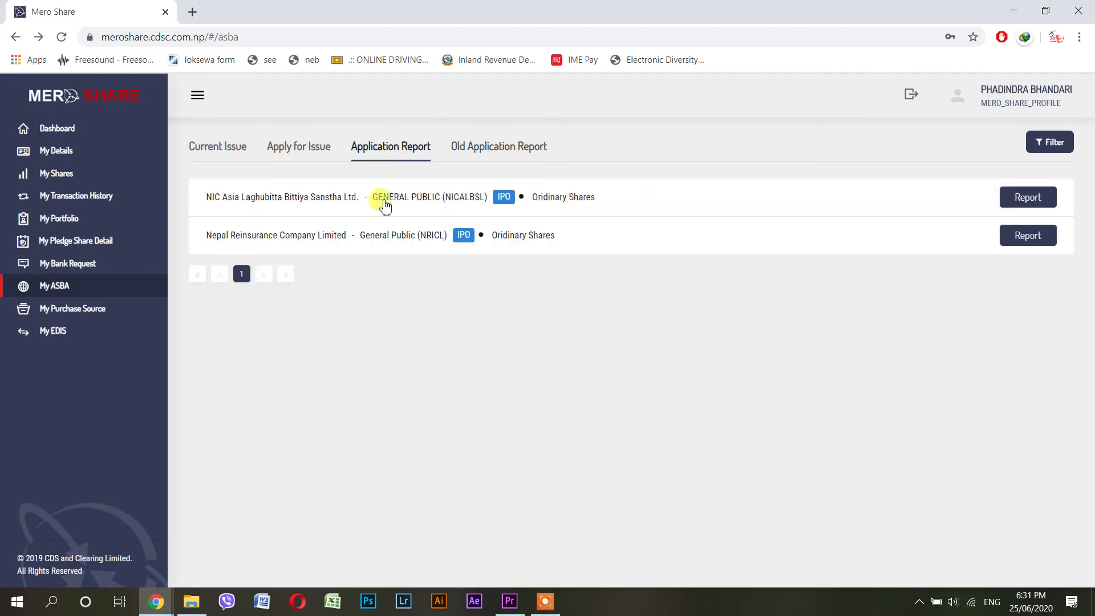
left_click(1032, 239)
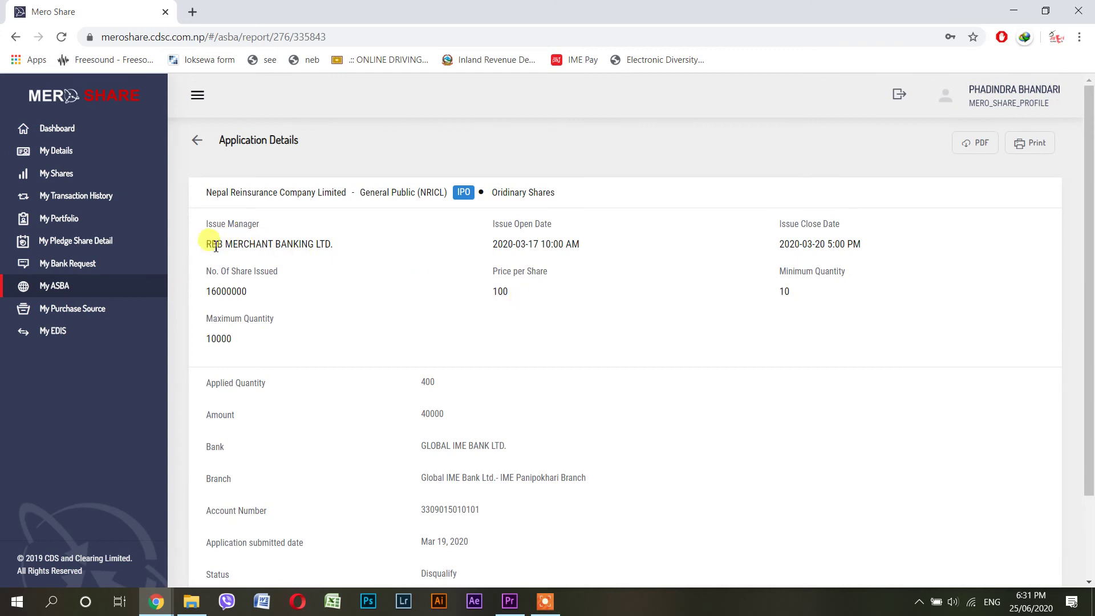
scroll(422, 365, "down", 2)
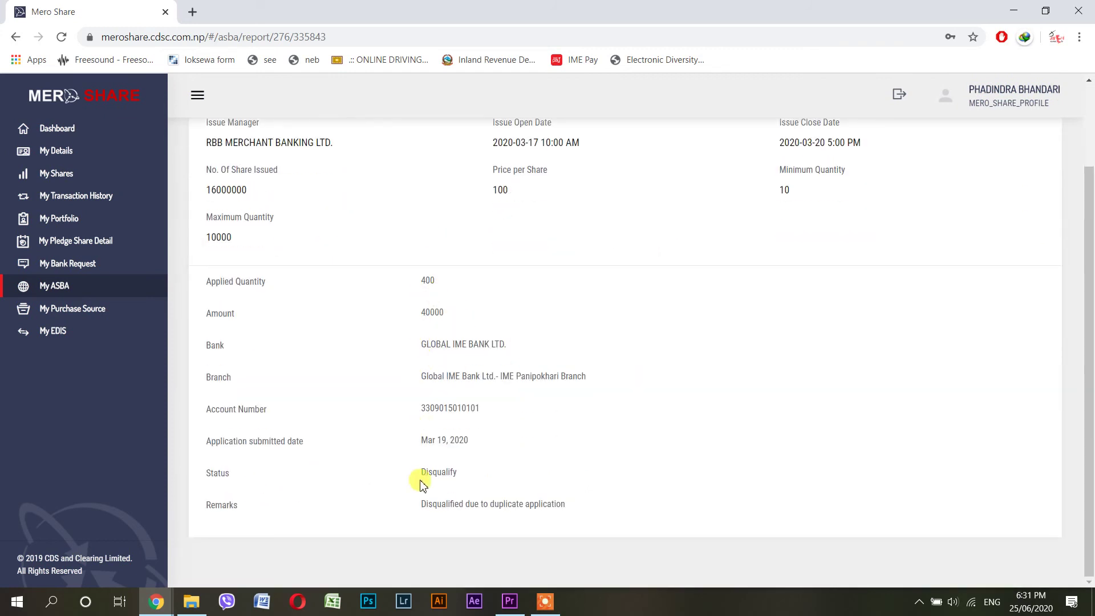
left_click_drag(419, 472, 467, 472)
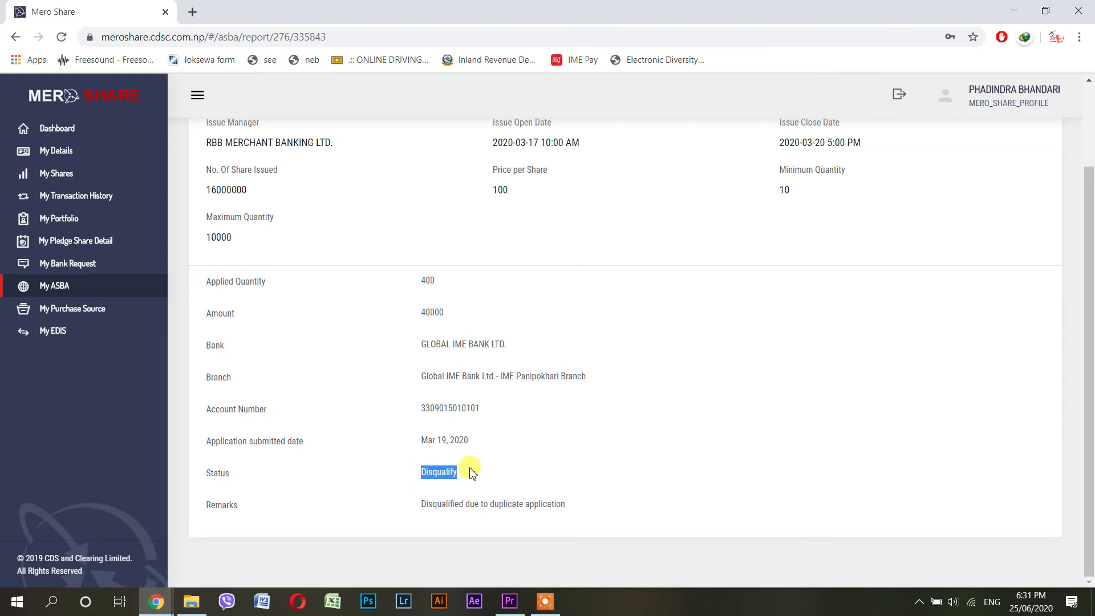
left_click_drag(419, 508, 569, 515)
left_click(574, 513)
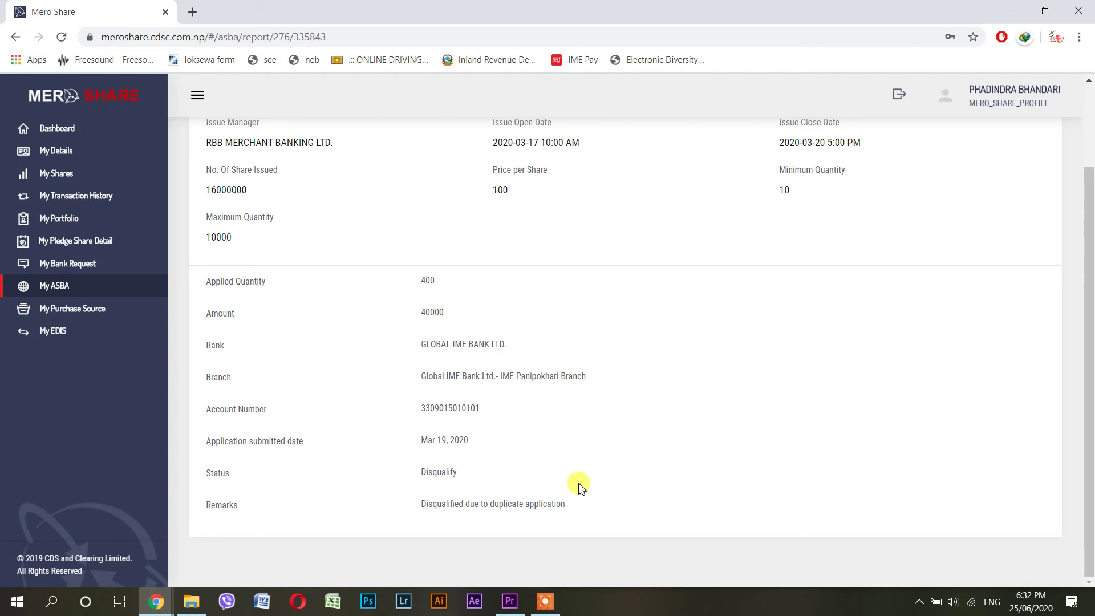
scroll(580, 486, "up", 1)
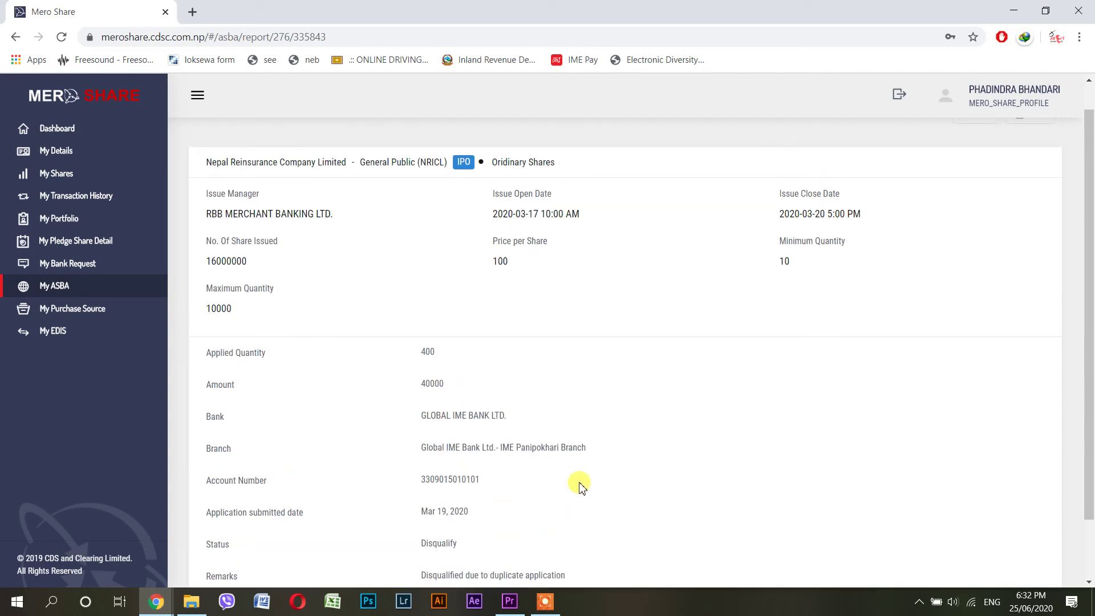
scroll(580, 486, "down", 1)
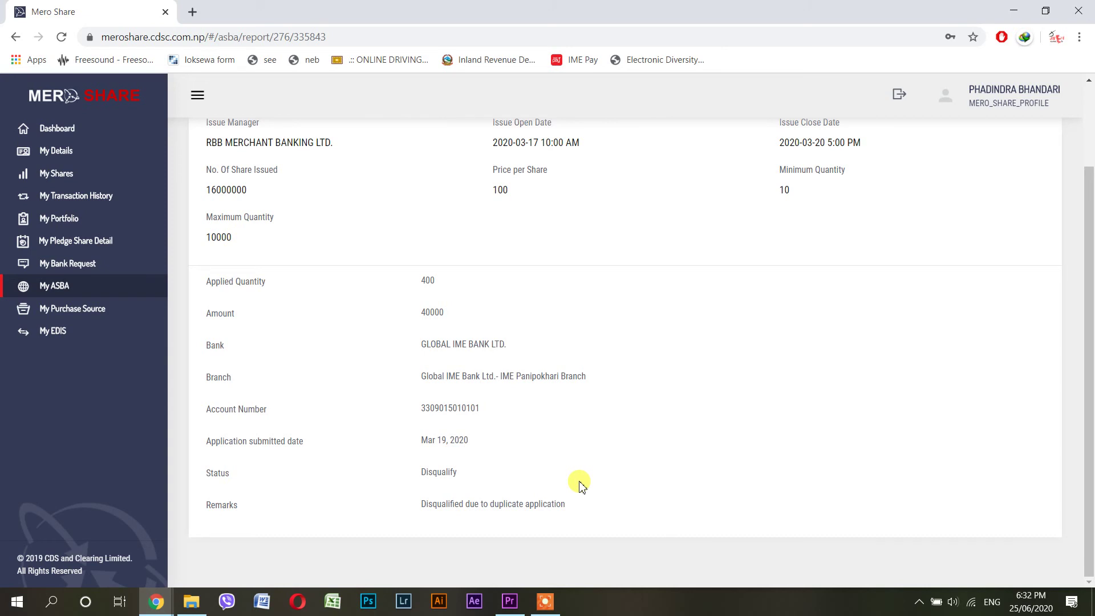
scroll(579, 483, "up", 1)
left_click(196, 140)
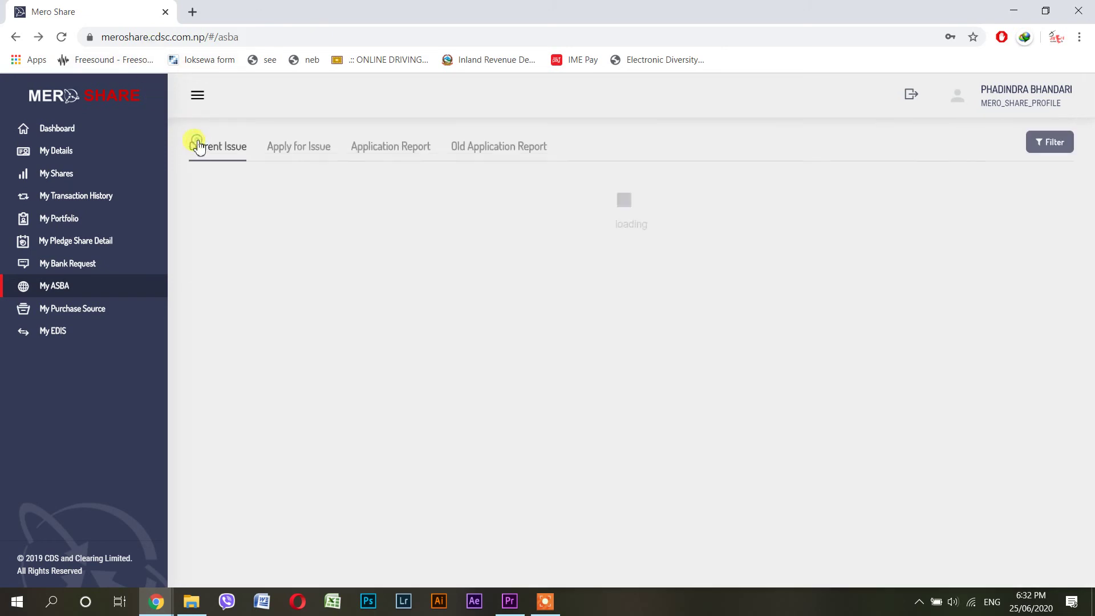
left_click(459, 146)
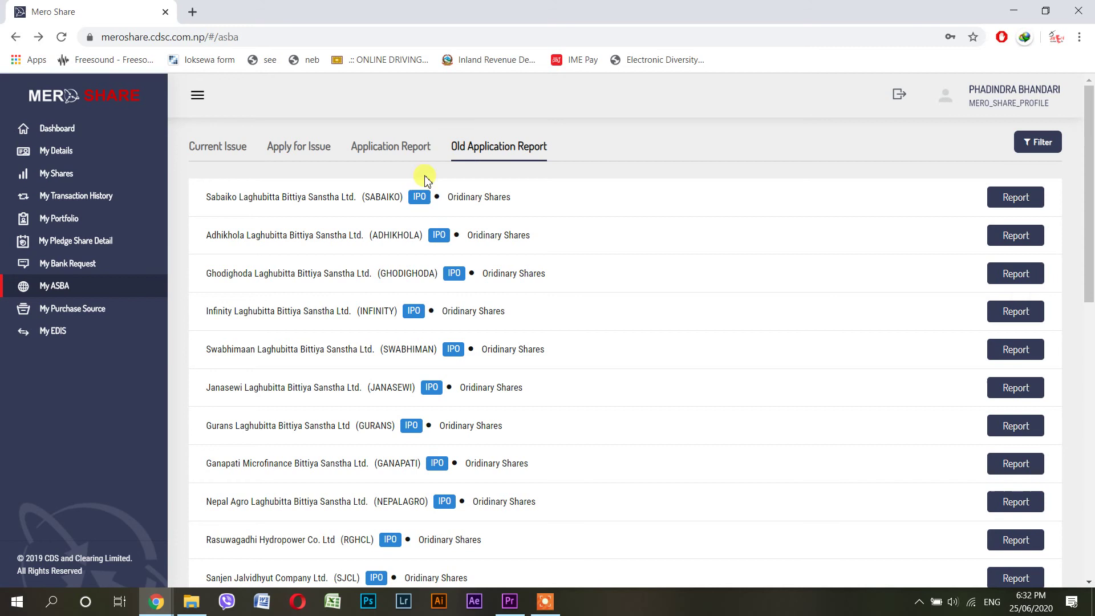
left_click(288, 236)
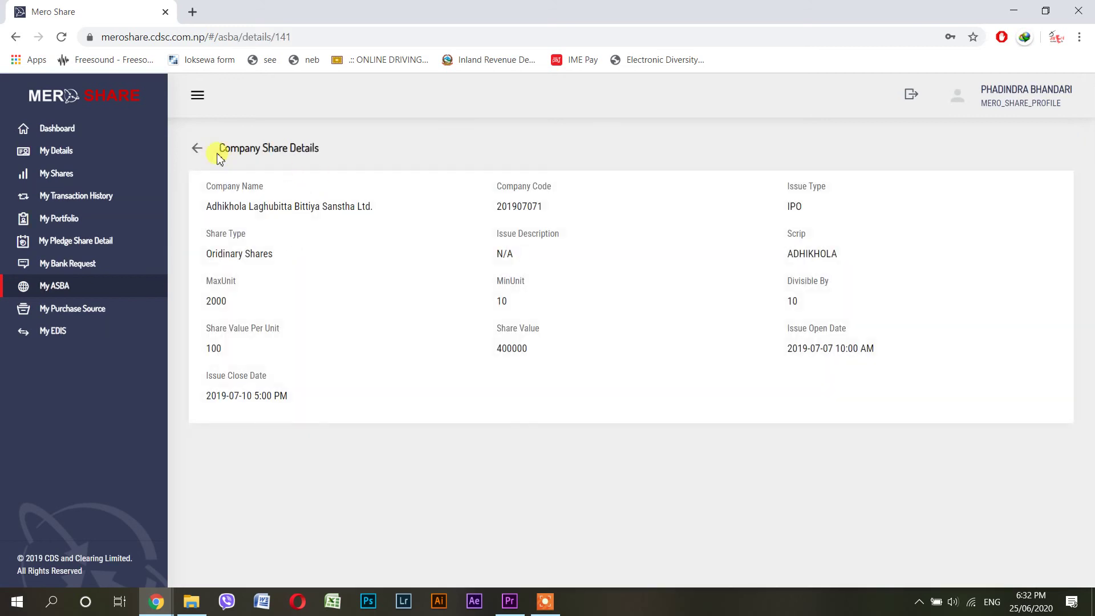
left_click(197, 148)
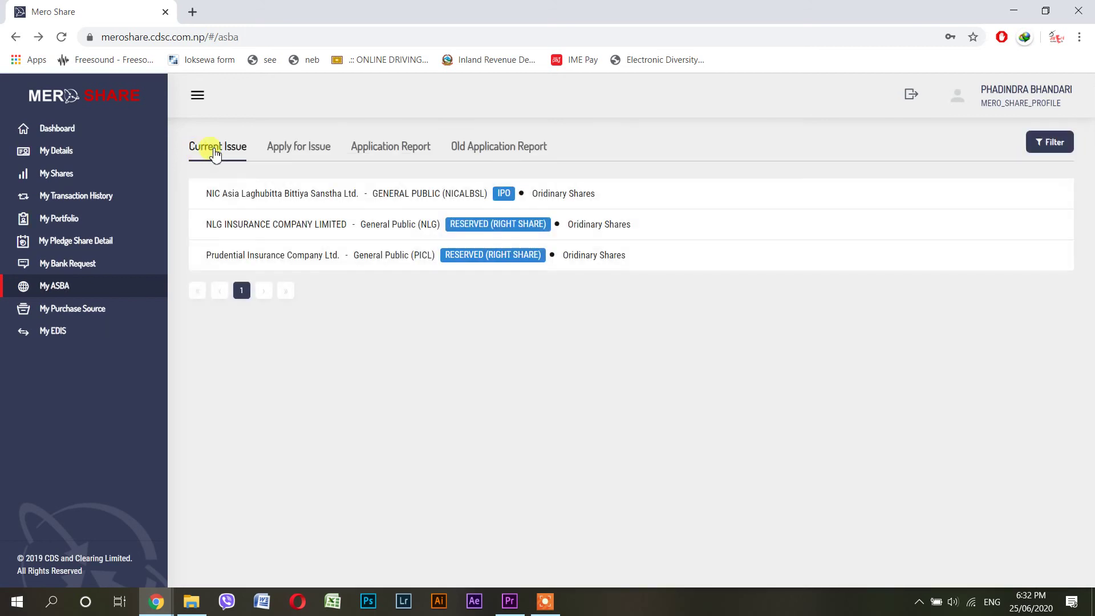
left_click(469, 144)
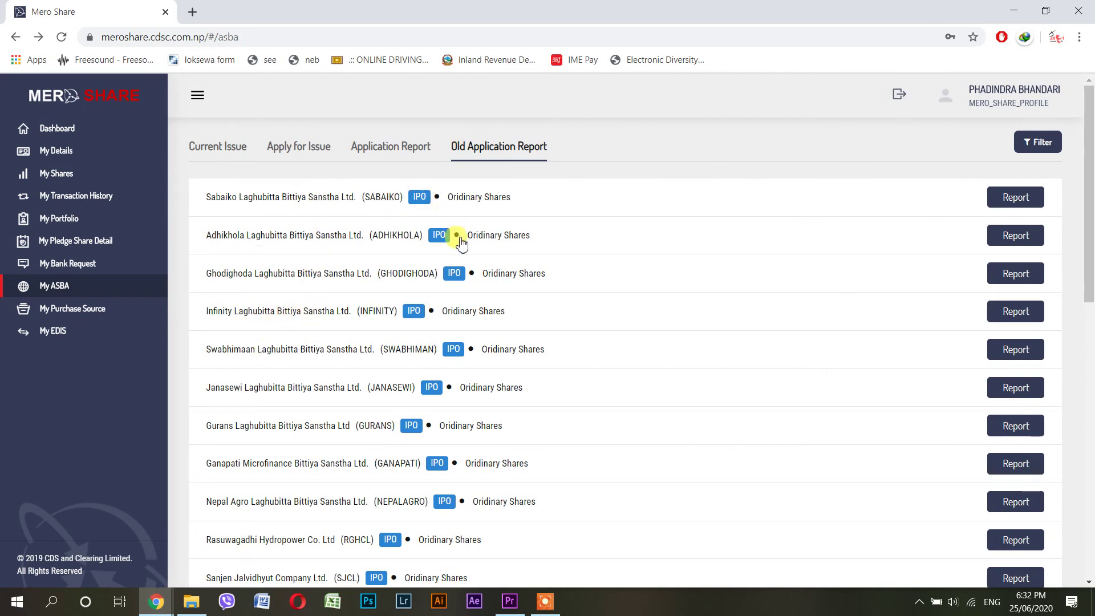
left_click(1014, 197)
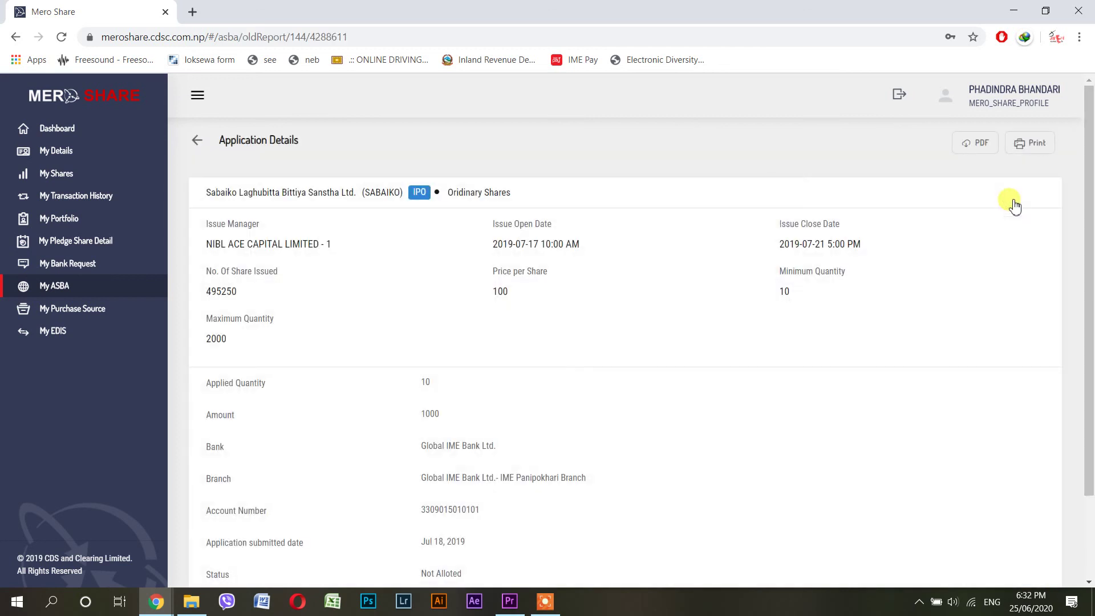
scroll(631, 349, "down", 2)
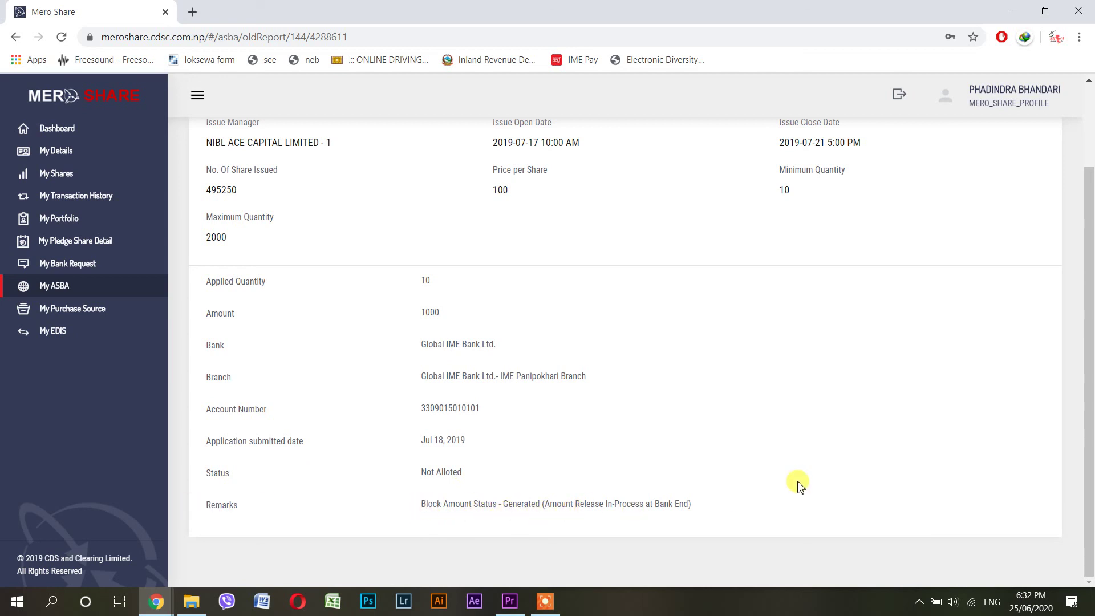
scroll(797, 484, "up", 2)
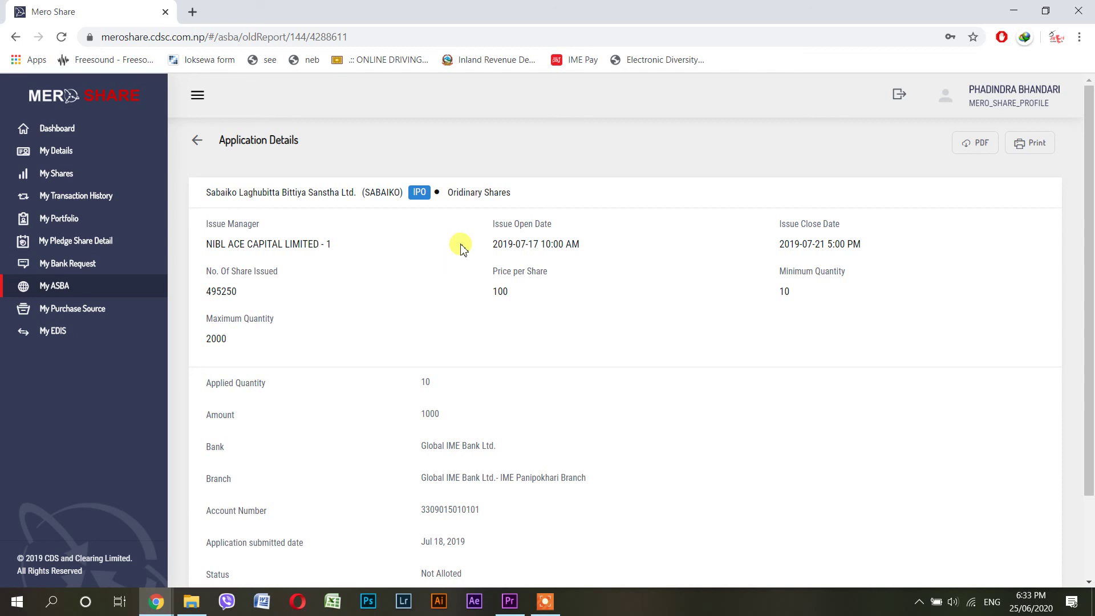
left_click(197, 143)
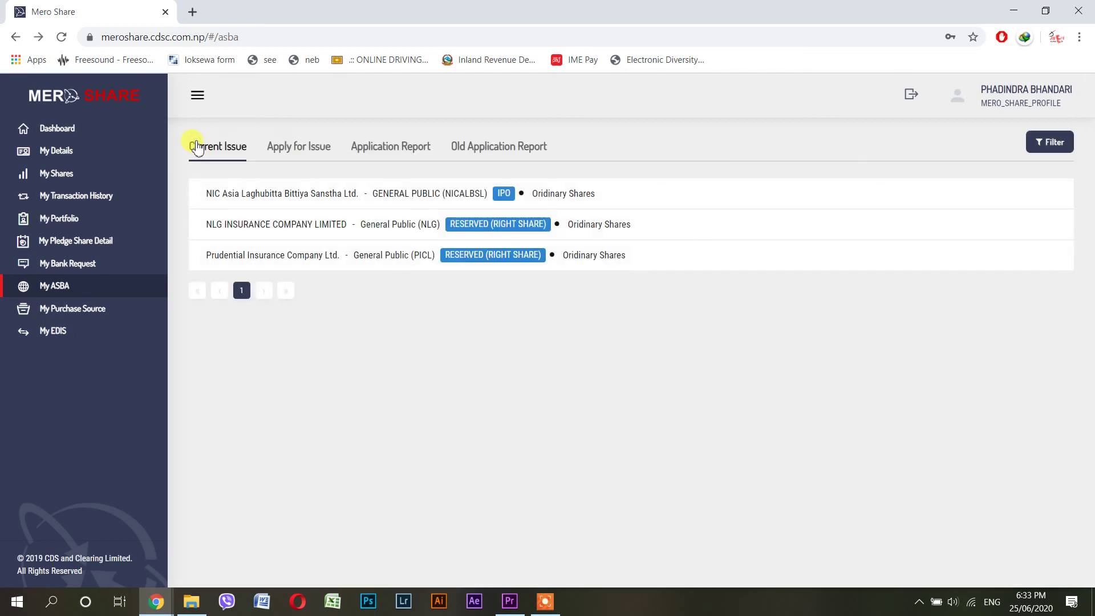